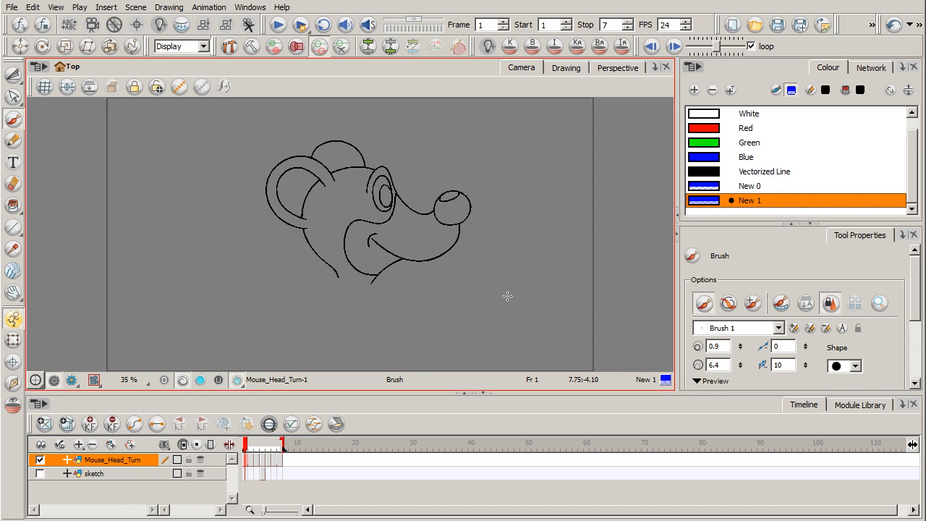
Play back the Mouse_Head_Turn animation and return to frame 1
mouse_move(247, 447)
mouse_down()
mouse_move(281, 448)
mouse_move(247, 447)
mouse_up()
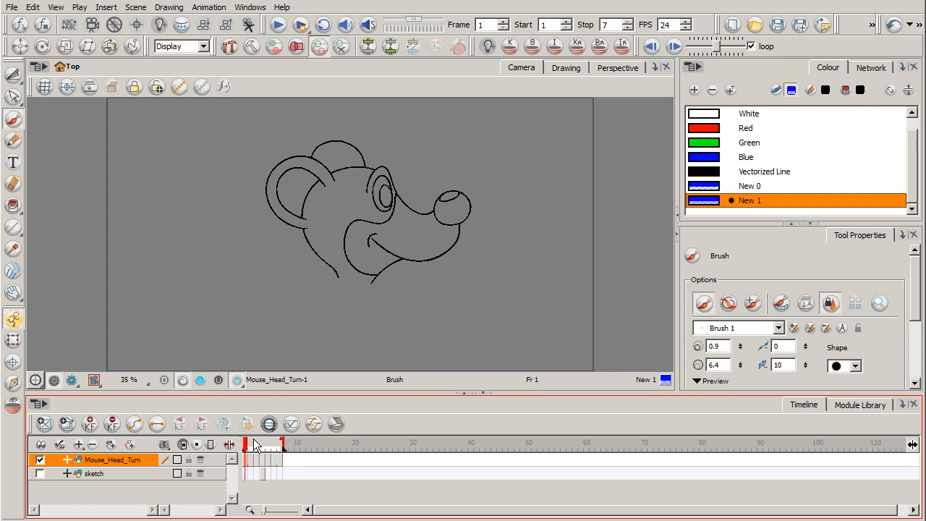
click(280, 28)
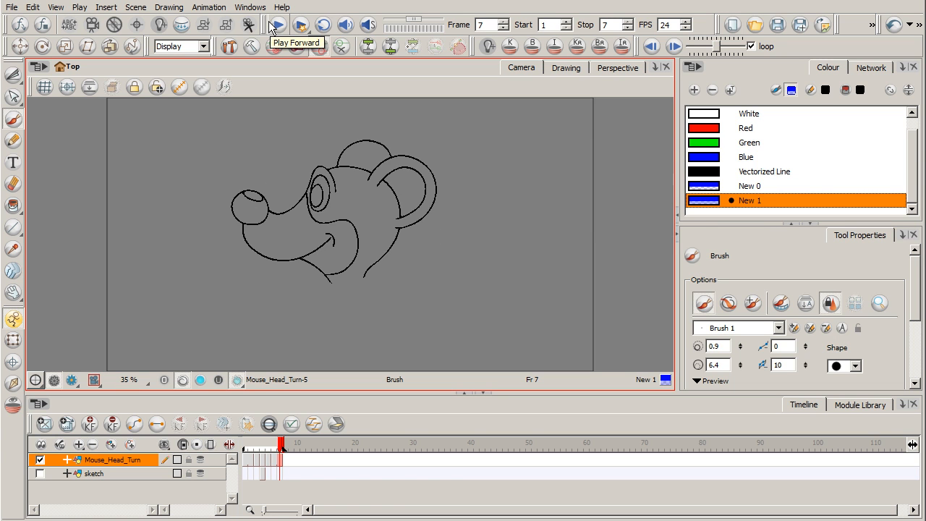
click(286, 26)
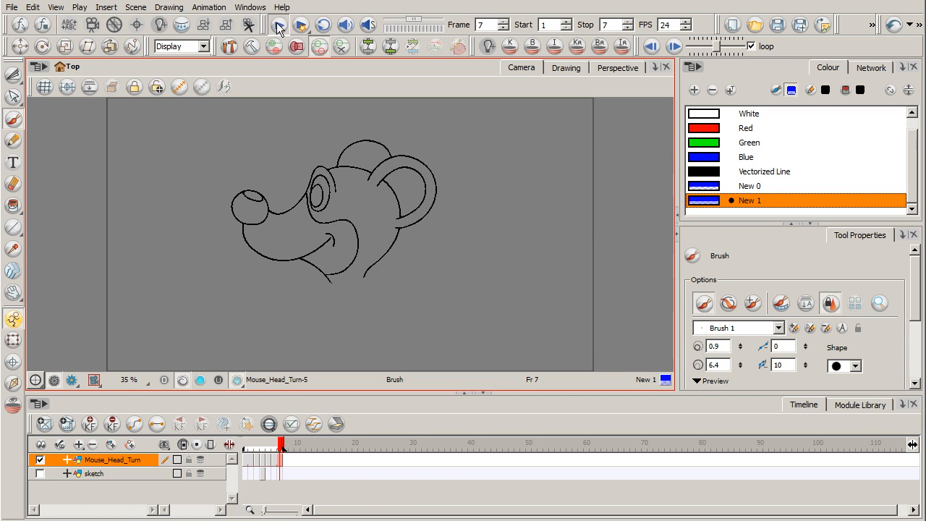
click(278, 25)
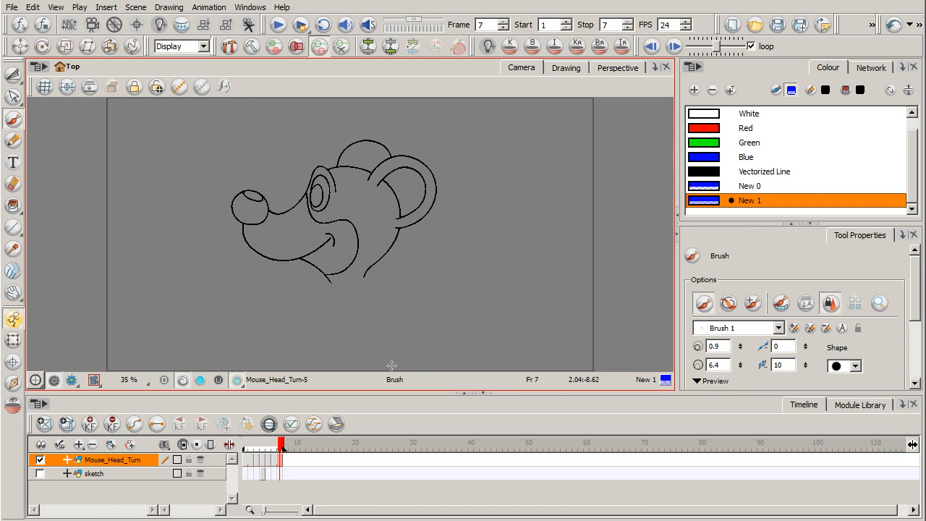
click(280, 447)
drag(279, 442, 246, 447)
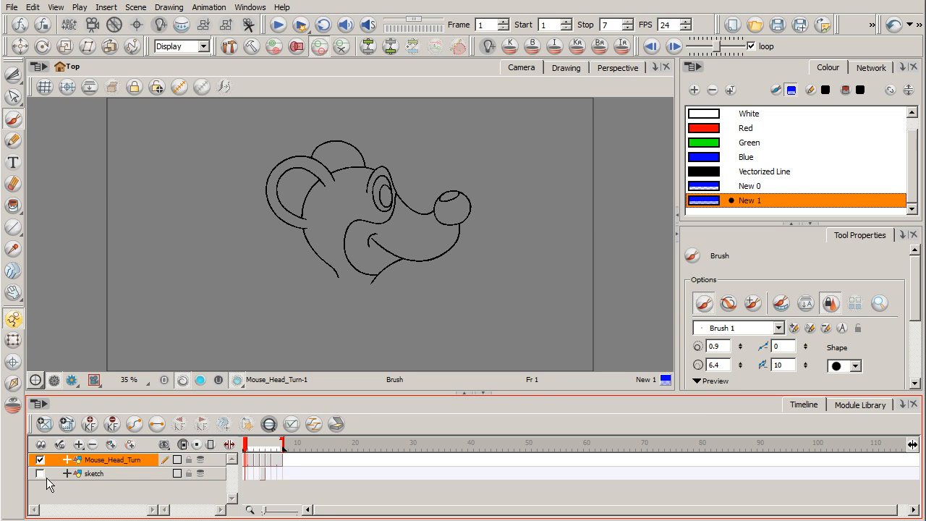
Show the sketch layer at frame 4 and compare its arc with the onion-skinned Mouse_Head_Turn drawings
click(262, 474)
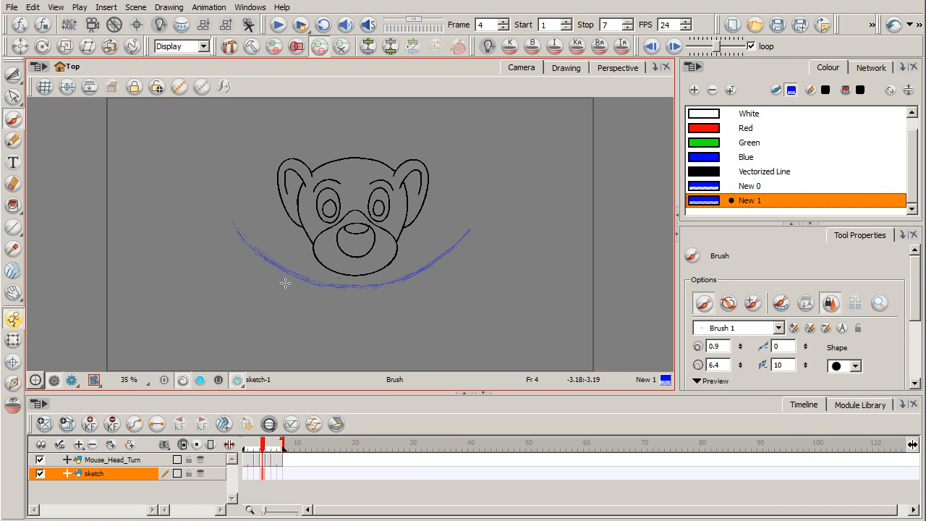
click(201, 461)
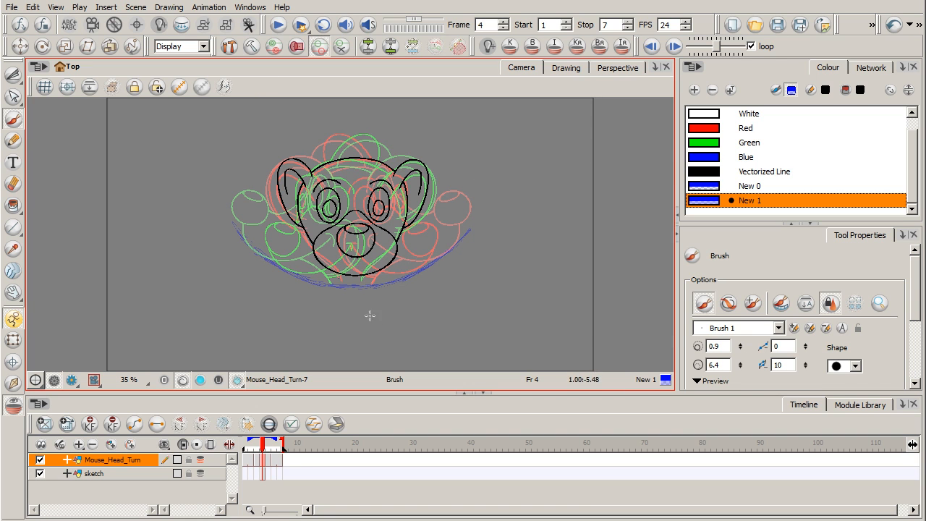
click(200, 460)
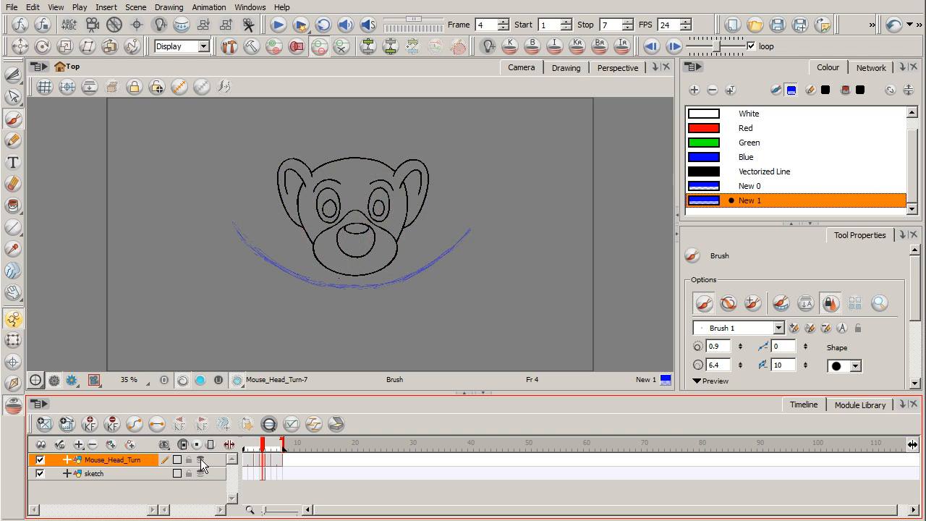
On frame 4 of the sketch layer, rough in a lowered mouse head in blue with its nose on the arc
click(263, 473)
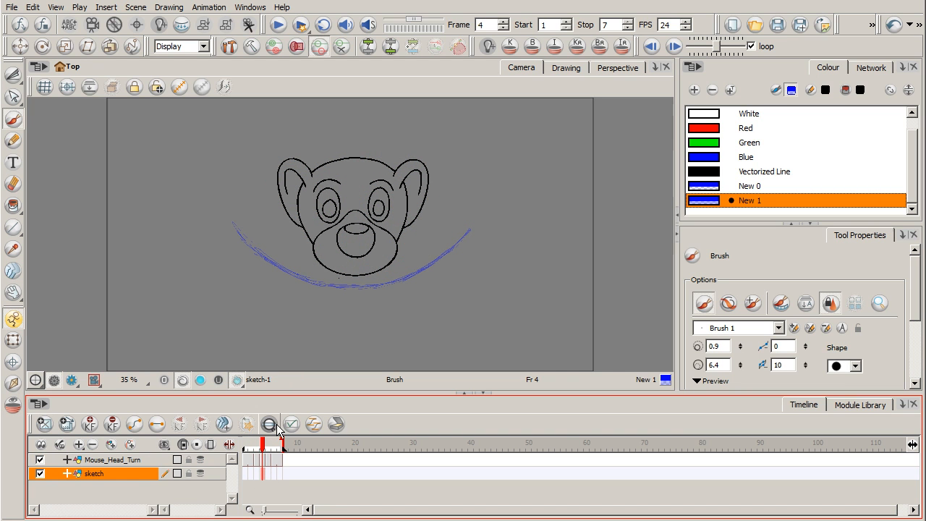
mouse_move(306, 177)
mouse_down()
mouse_move(340, 161)
mouse_move(373, 162)
mouse_up()
mouse_move(322, 237)
mouse_down()
mouse_move(367, 241)
mouse_move(301, 218)
mouse_move(318, 209)
mouse_up()
mouse_move(393, 218)
mouse_down()
mouse_move(292, 190)
mouse_move(351, 207)
mouse_move(293, 204)
mouse_move(395, 170)
mouse_move(333, 178)
mouse_move(383, 172)
mouse_move(328, 245)
mouse_move(384, 160)
mouse_up()
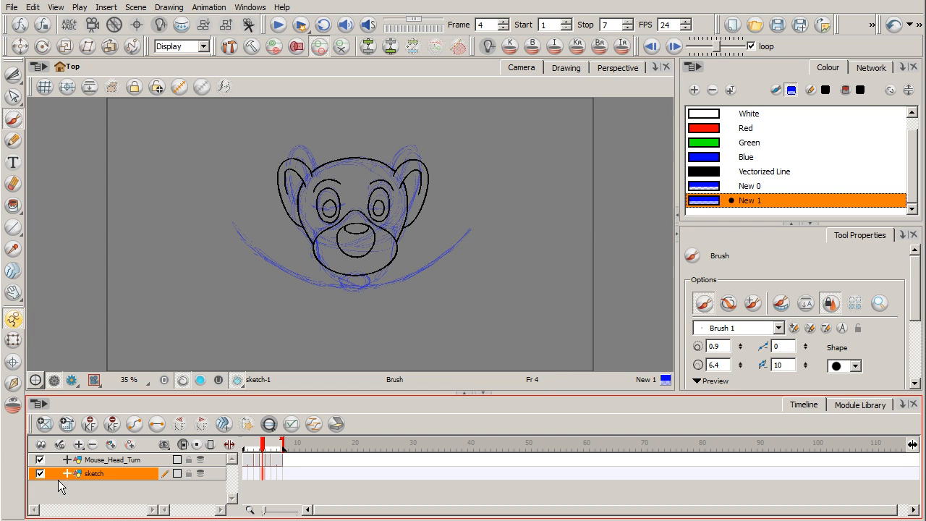
Compare the rough blue head with the Mouse_Head_Turn drawings at frame 4, using layer visibility and onion skin
click(40, 460)
click(109, 459)
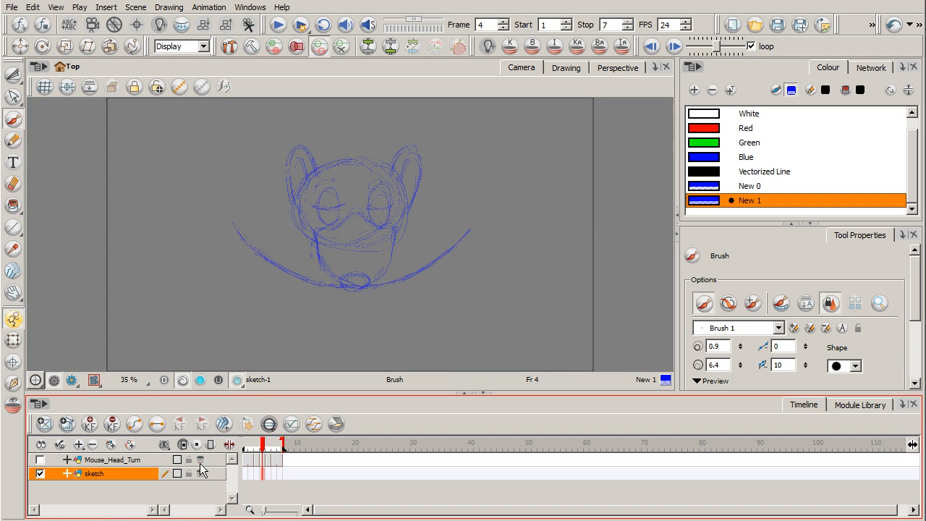
click(40, 459)
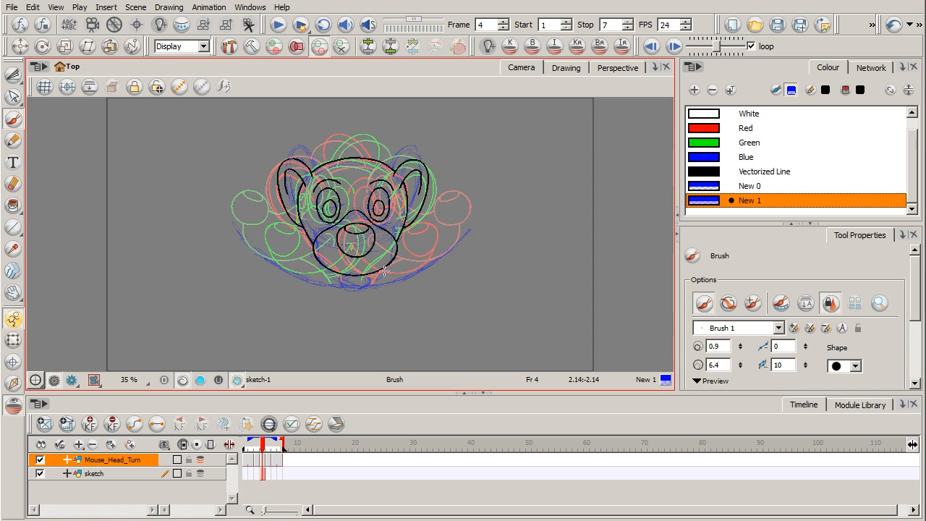
click(40, 460)
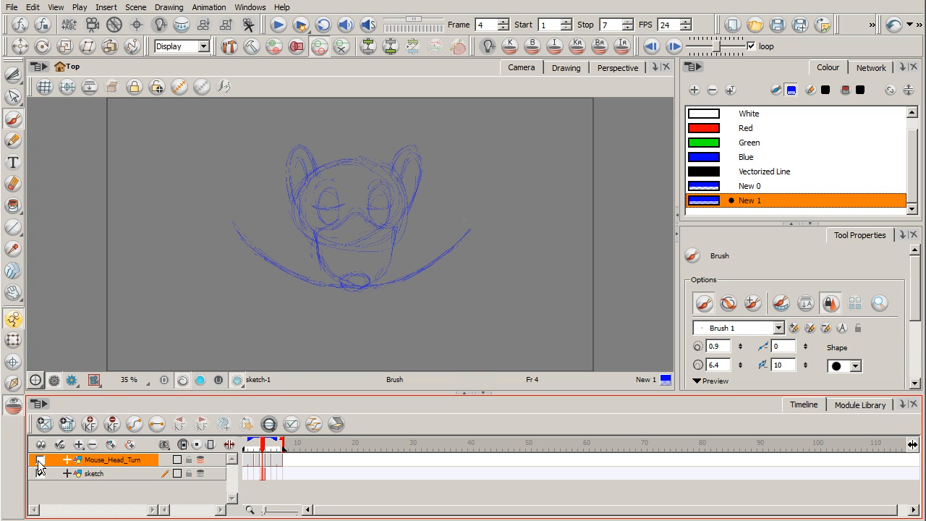
click(39, 460)
Hide the sketch layer, then duplicate the Mouse_Head_Turn layer and name the copy Mouse_Head_Arc
click(63, 472)
click(40, 473)
click(114, 460)
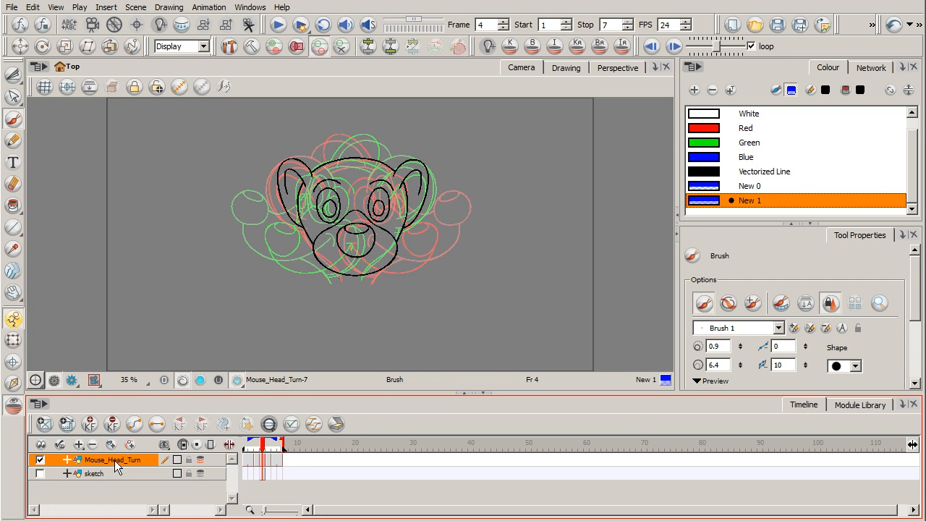
right_click(130, 462)
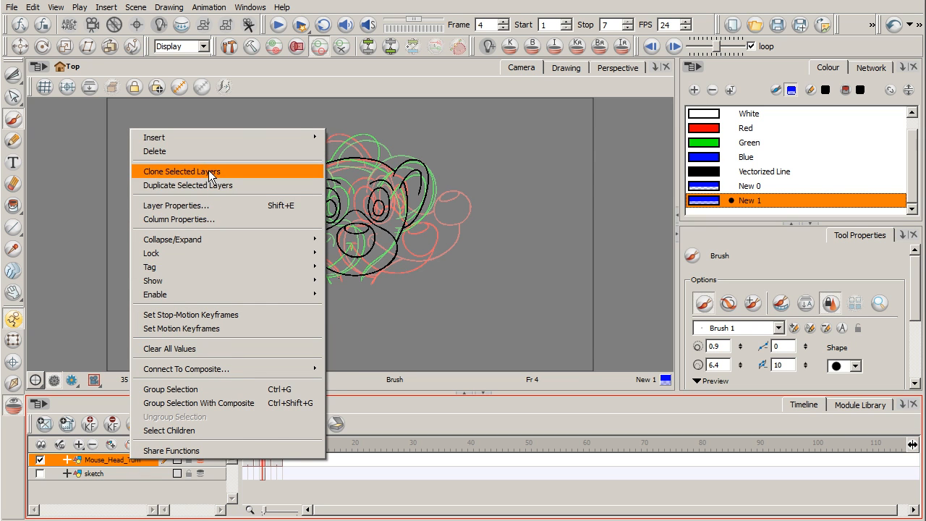
click(208, 174)
double_click(148, 473)
drag(154, 475, 130, 474)
text(Al)
text(c)
key(Return)
Hide Mouse_Head_Turn, delete the front-facing head from frame 4 of Mouse_Head_Arc, and show the sketch as a drawing guide
click(41, 461)
click(205, 463)
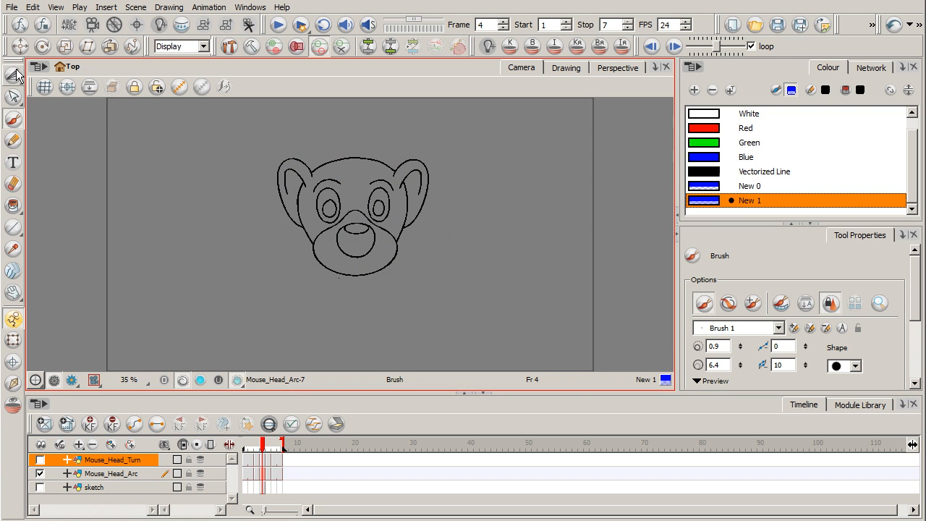
click(15, 74)
click(36, 76)
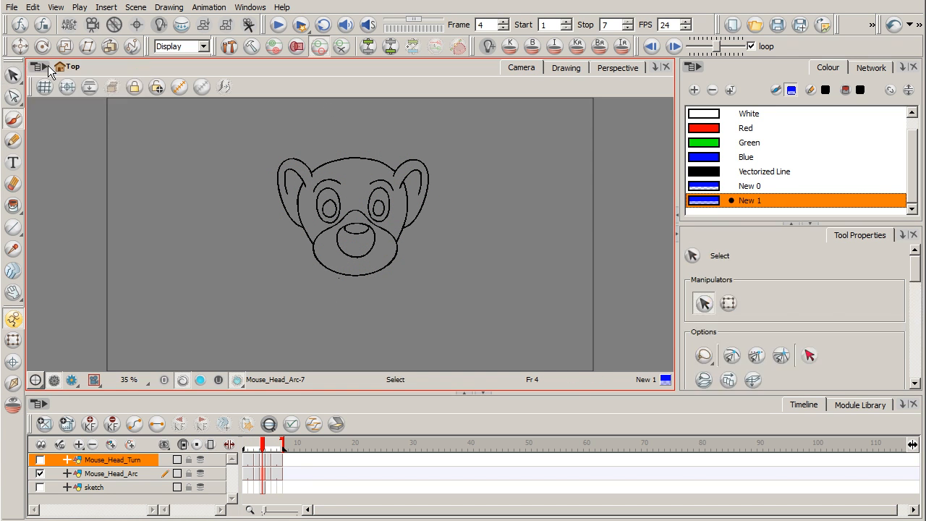
drag(442, 132, 434, 298)
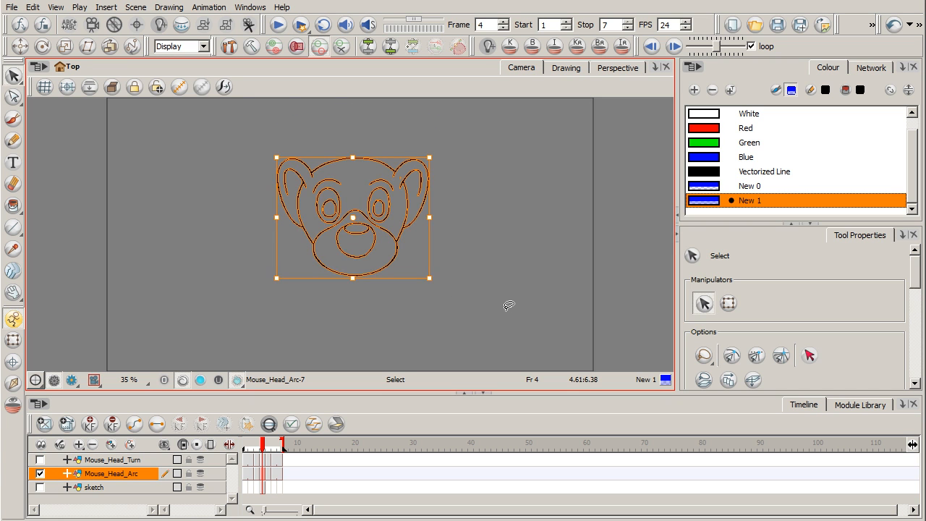
key(Delete)
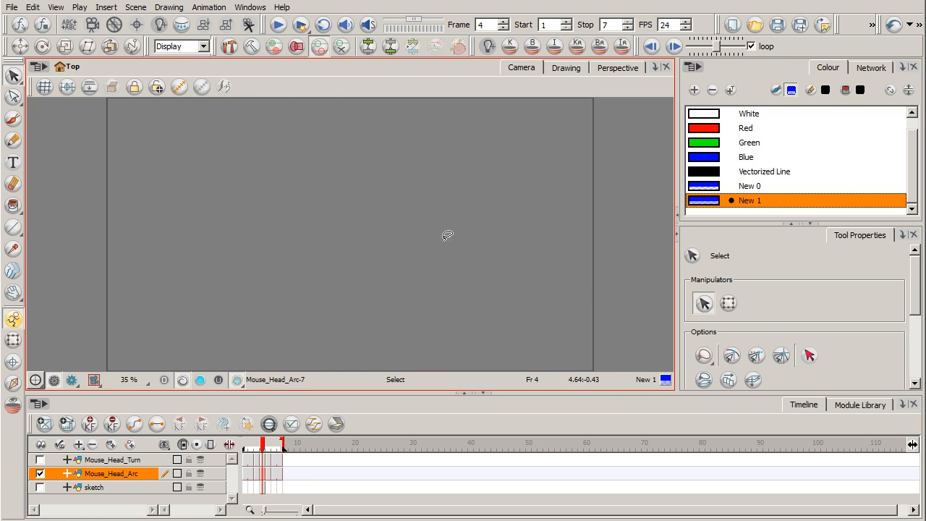
click(40, 487)
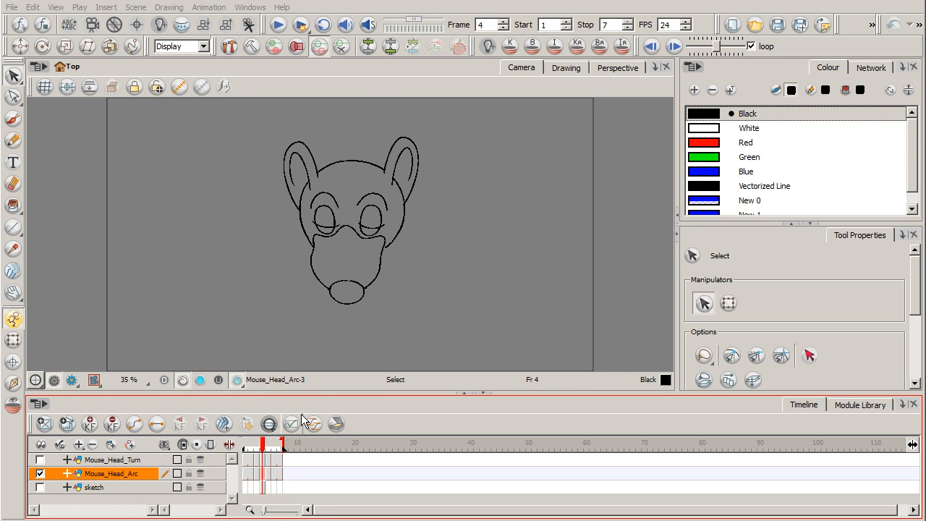
Play back the Mouse_Head_Arc animation from frame 1
mouse_move(253, 448)
mouse_down()
mouse_move(280, 450)
mouse_move(248, 450)
mouse_up()
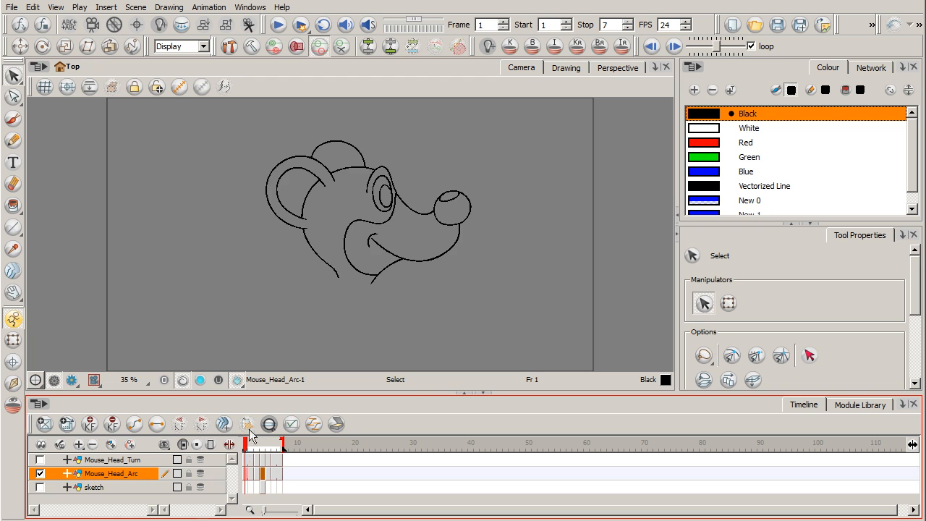
click(277, 26)
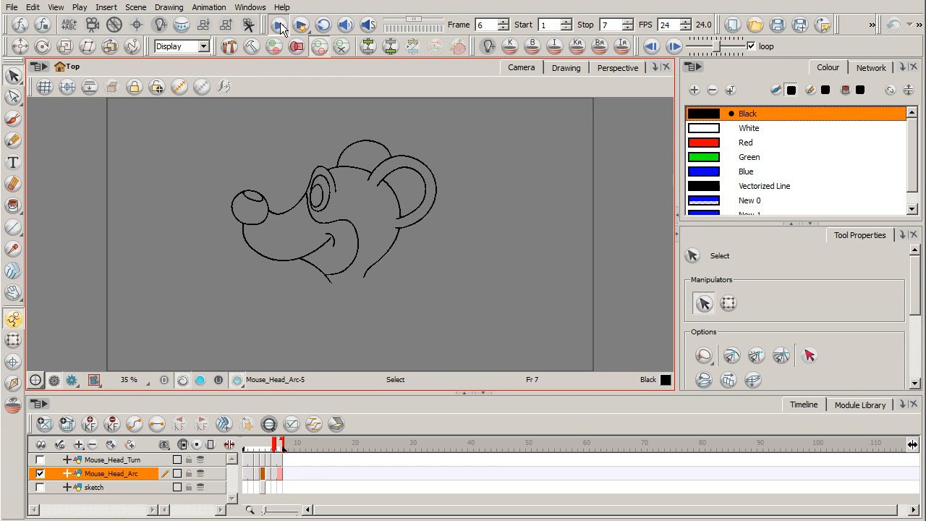
click(279, 26)
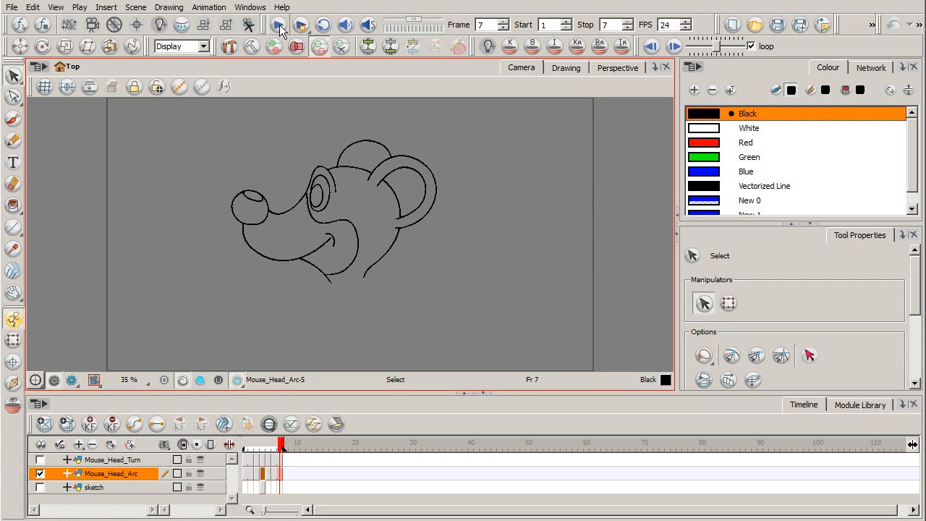
Compare the Mouse_Head_Arc and Mouse_Head_Turn poses at frame 4 against the sketched arc with onion skin on
click(201, 473)
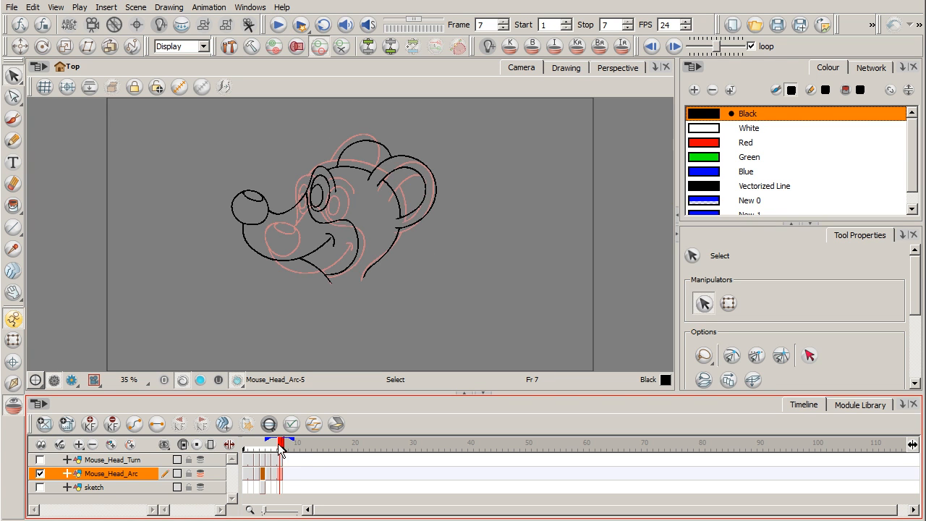
drag(279, 447, 268, 449)
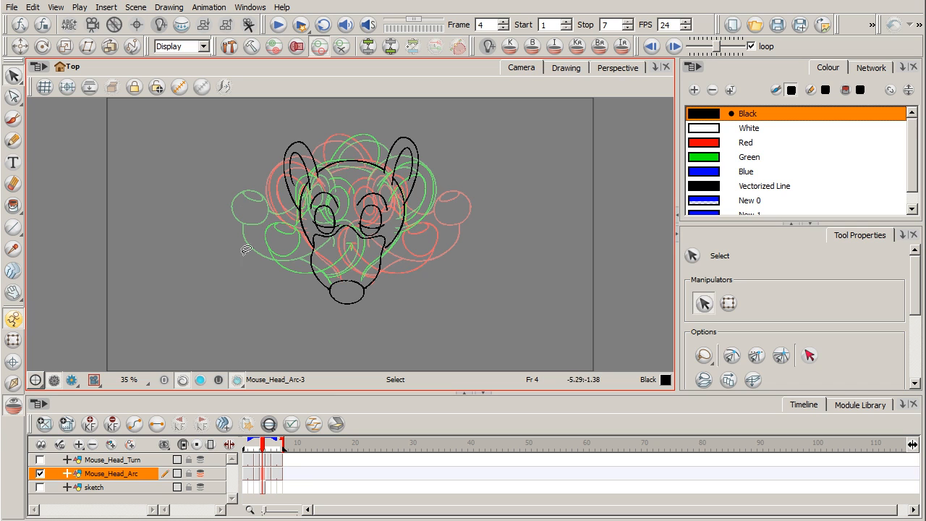
click(40, 486)
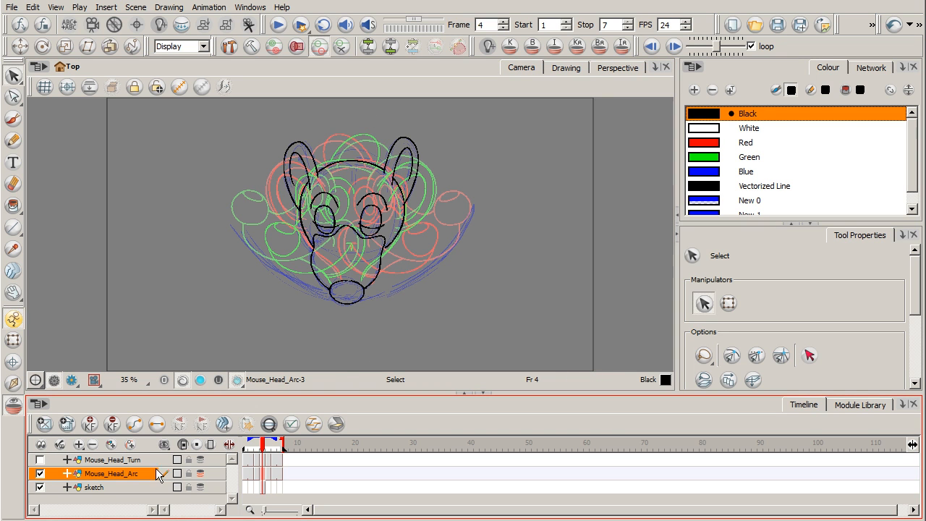
click(39, 473)
click(40, 460)
click(112, 460)
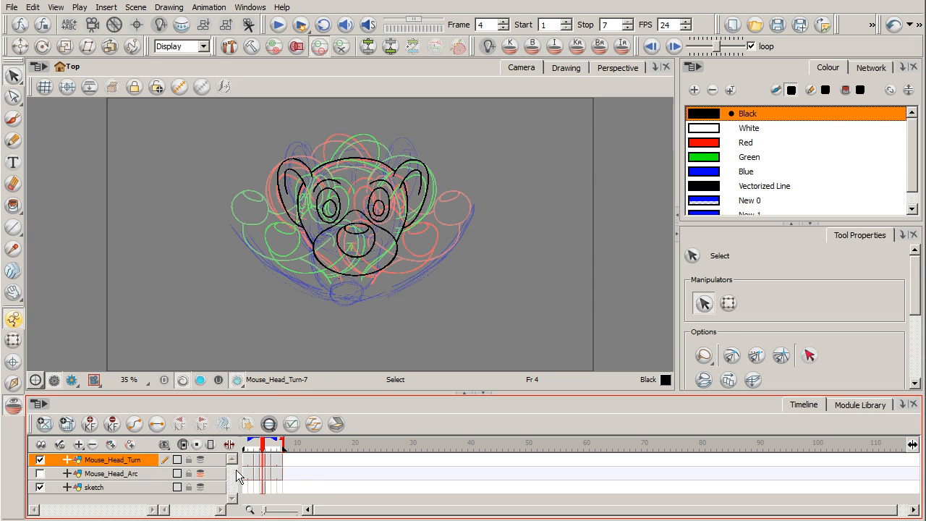
Turn off onion skin, hide the sketch layer and play back the Mouse_Head_Turn animation
click(198, 474)
click(40, 487)
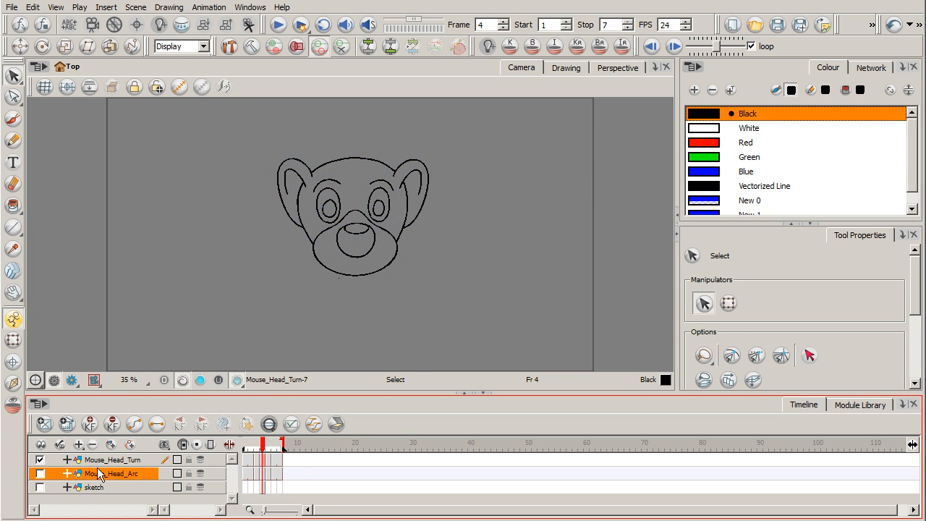
click(145, 460)
click(280, 26)
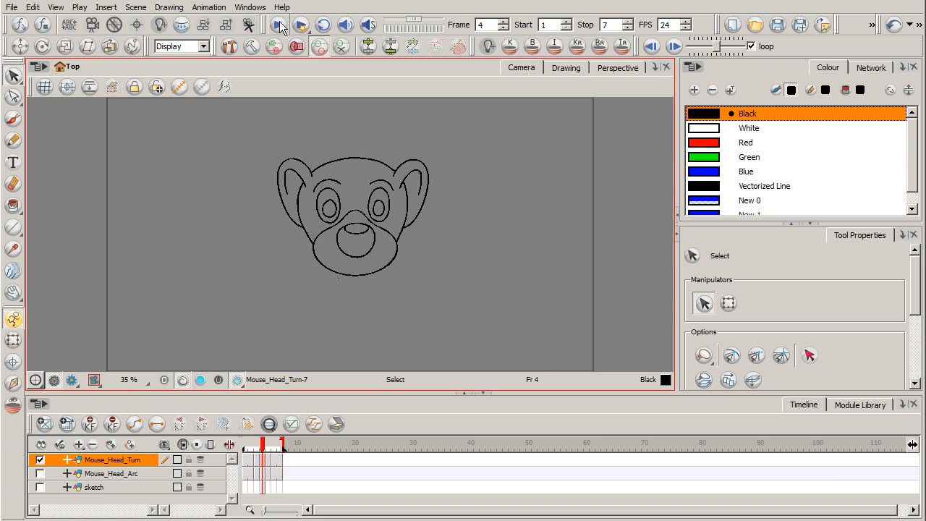
click(280, 26)
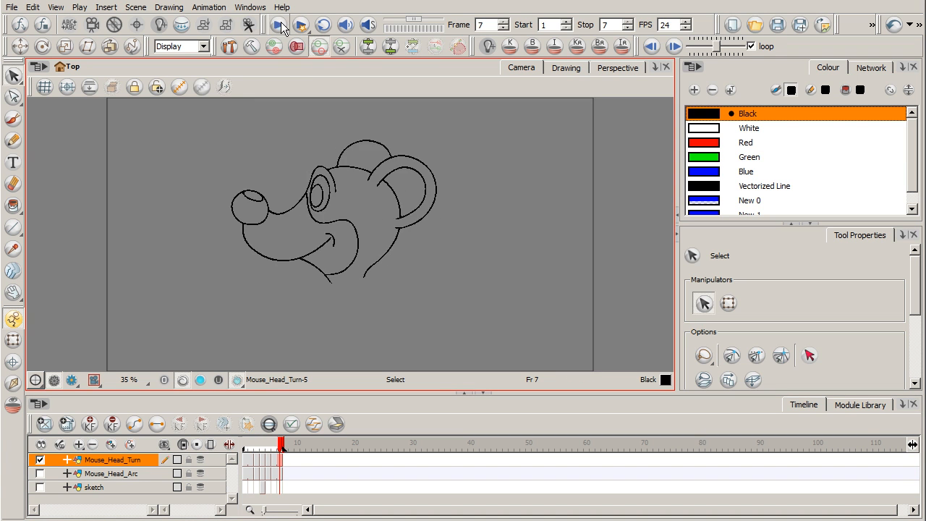
Show Mouse_Head_Arc instead of Mouse_Head_Turn and play it back for comparison
click(39, 460)
click(40, 473)
click(279, 25)
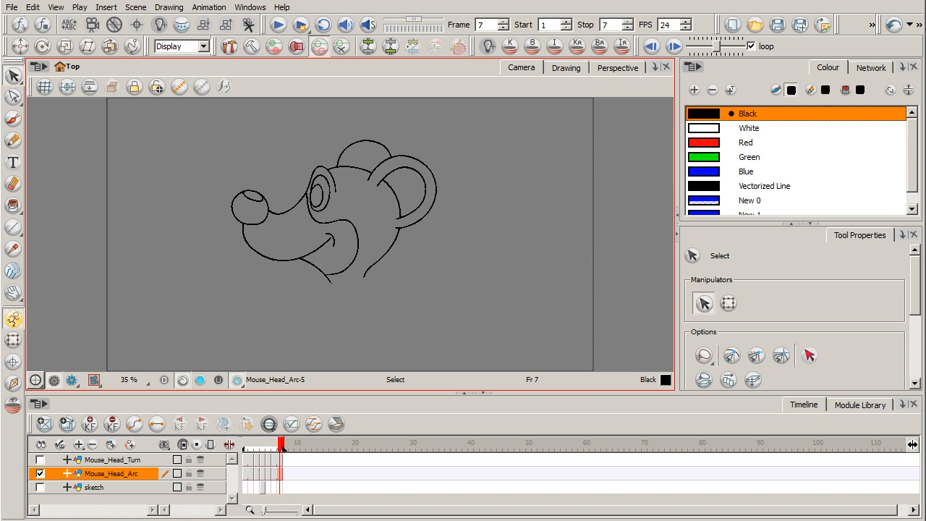
Copy the nose and lower muzzle from Mouse_Head_Arc at frame 3 with the Cutter and paste them into frame 4
click(265, 483)
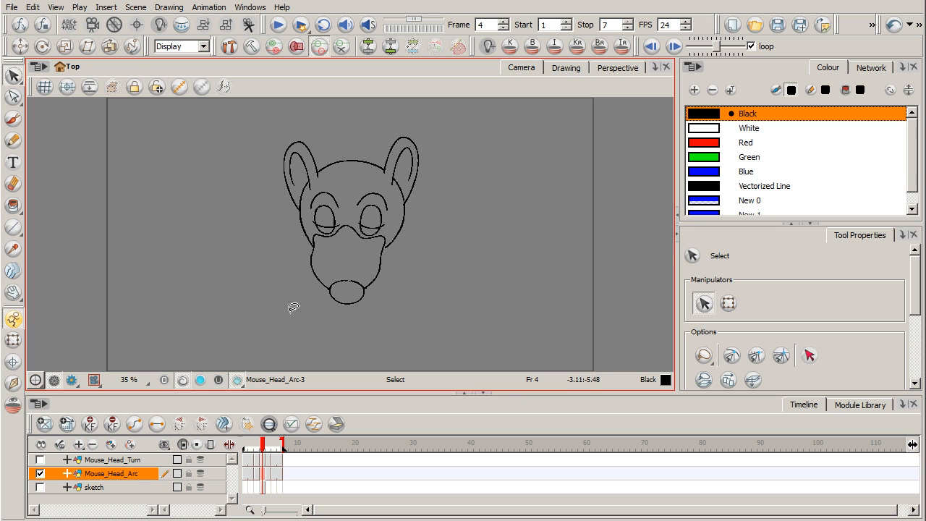
click(258, 473)
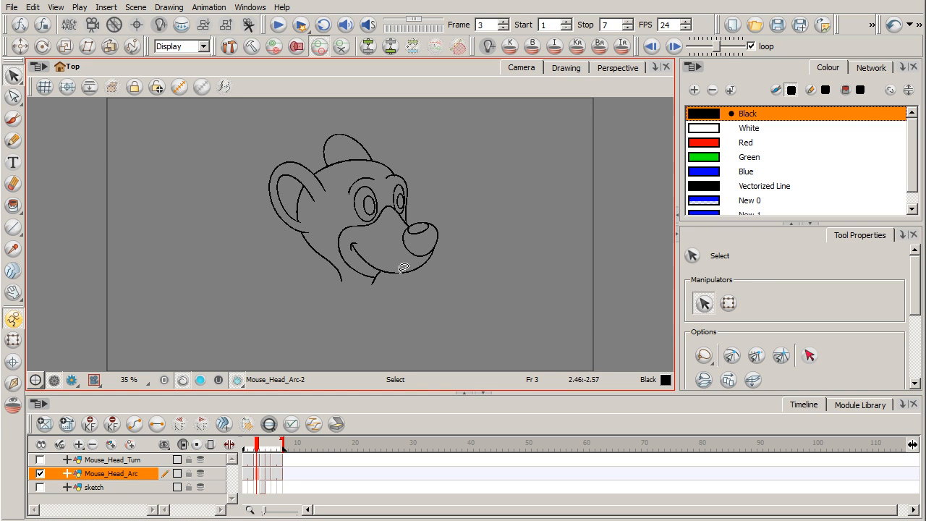
click(14, 79)
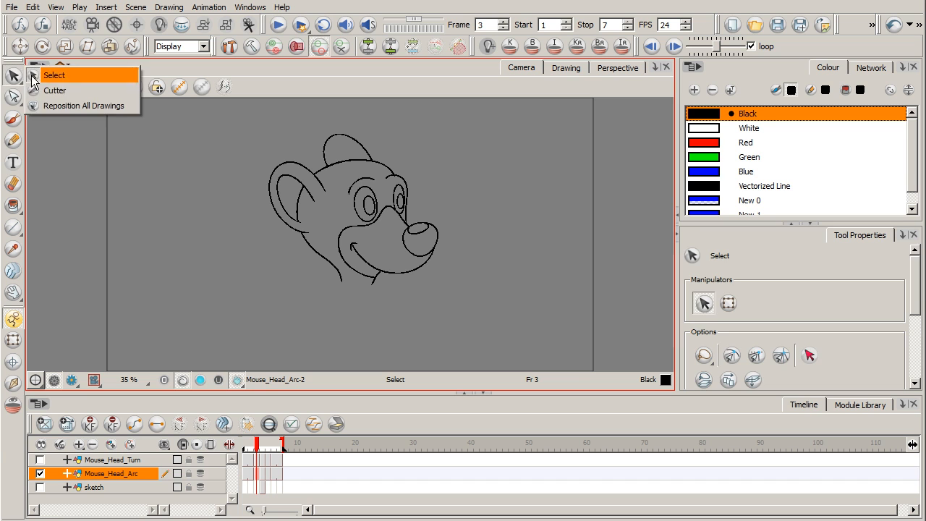
click(87, 89)
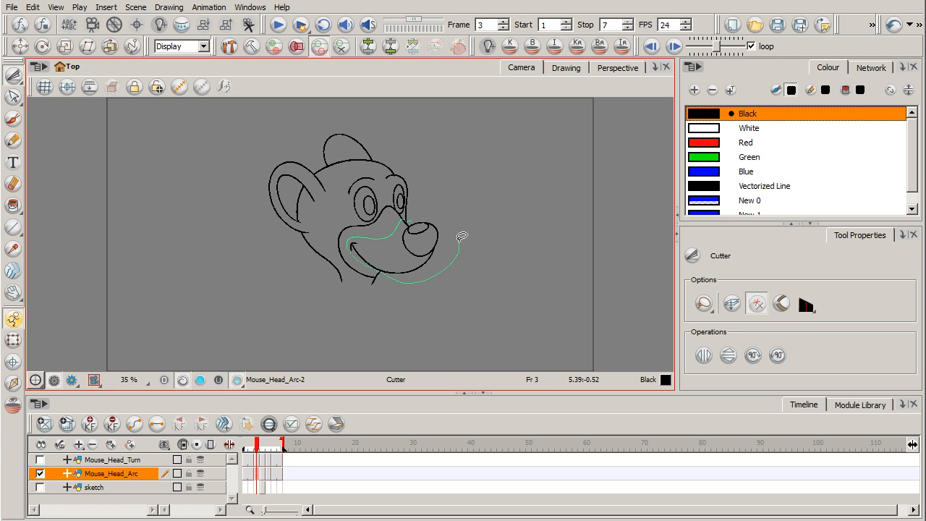
drag(421, 214, 424, 210)
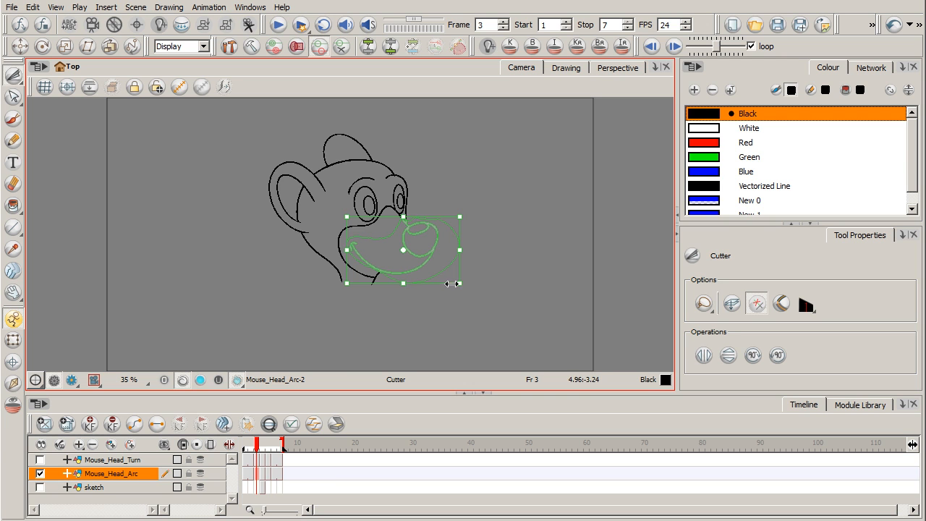
click(264, 475)
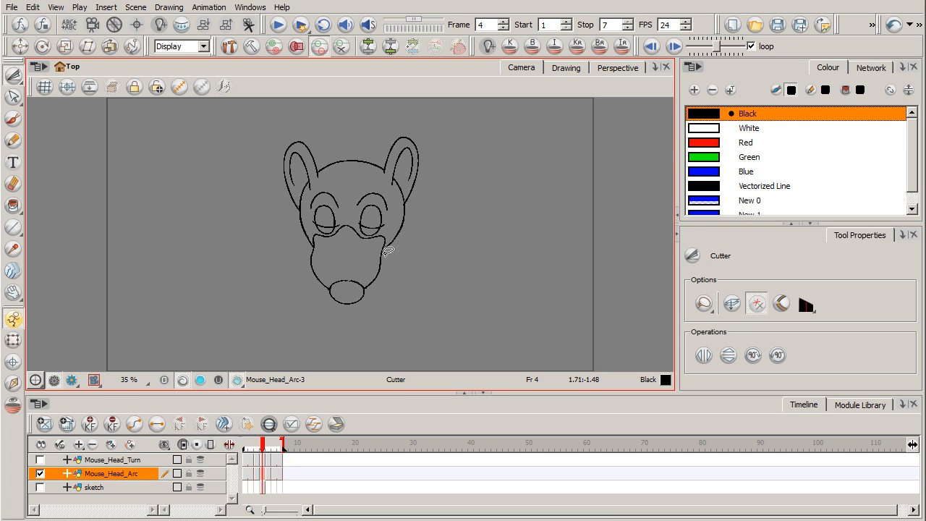
key(ctrl+v)
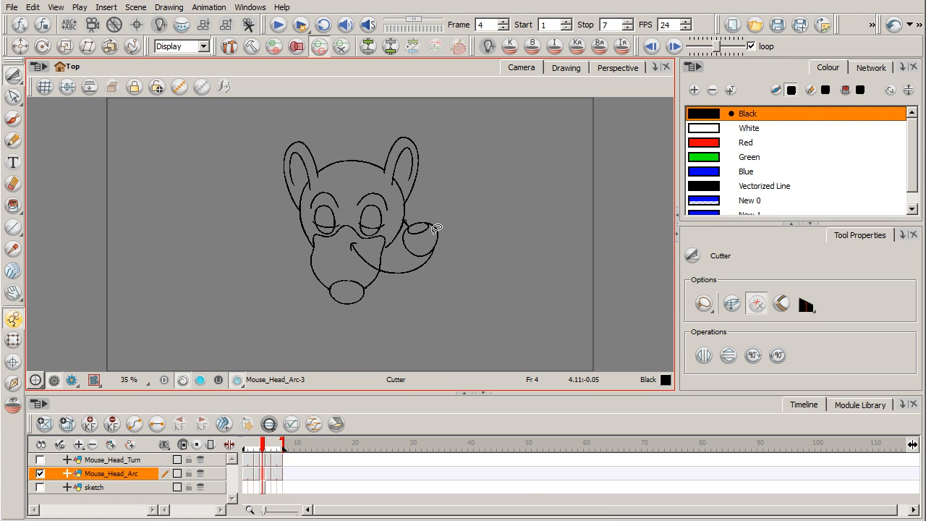
Move and rotate the pasted nose and muzzle down beside the frame 4 face, towards the low point of the arc
mouse_move(438, 212)
mouse_down()
mouse_move(404, 288)
mouse_move(445, 230)
mouse_up()
click(483, 229)
click(14, 77)
click(58, 75)
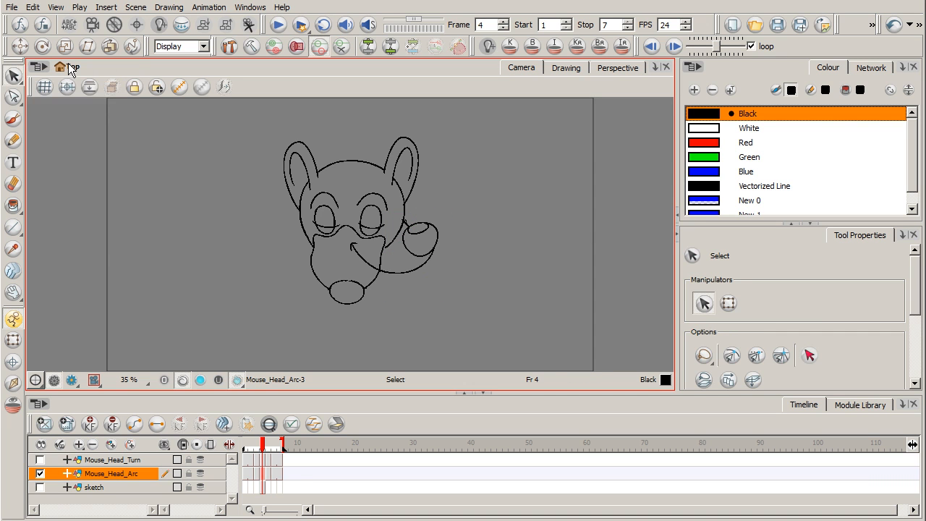
drag(445, 217, 437, 281)
drag(450, 214, 454, 223)
drag(429, 257, 427, 264)
drag(451, 225, 451, 236)
drag(423, 275, 415, 272)
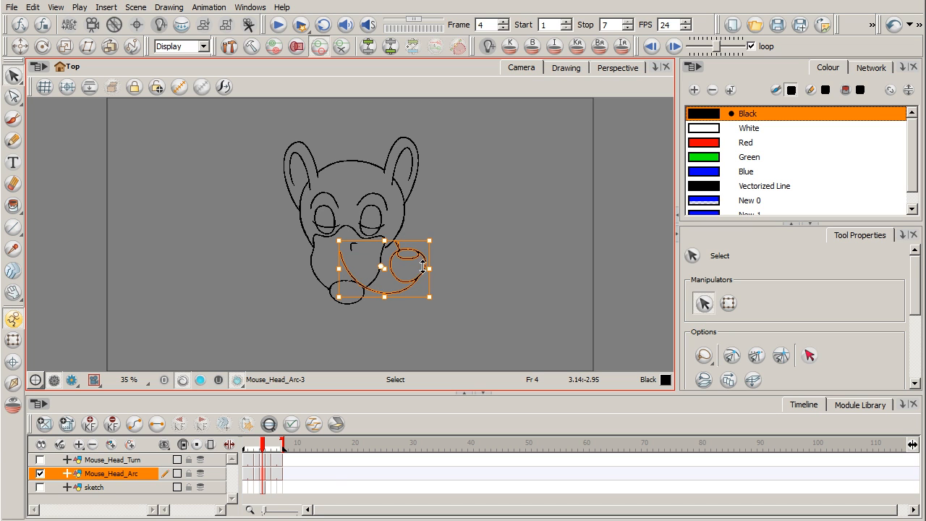
drag(416, 280, 412, 277)
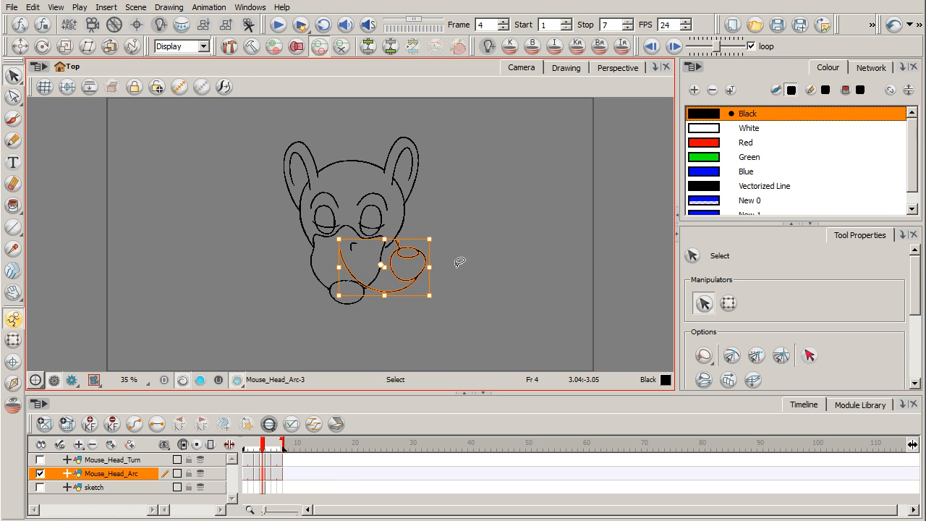
click(459, 213)
Erase the excess smile line of the pasted muzzle and check its placement against the sketched arc
key(alt+e)
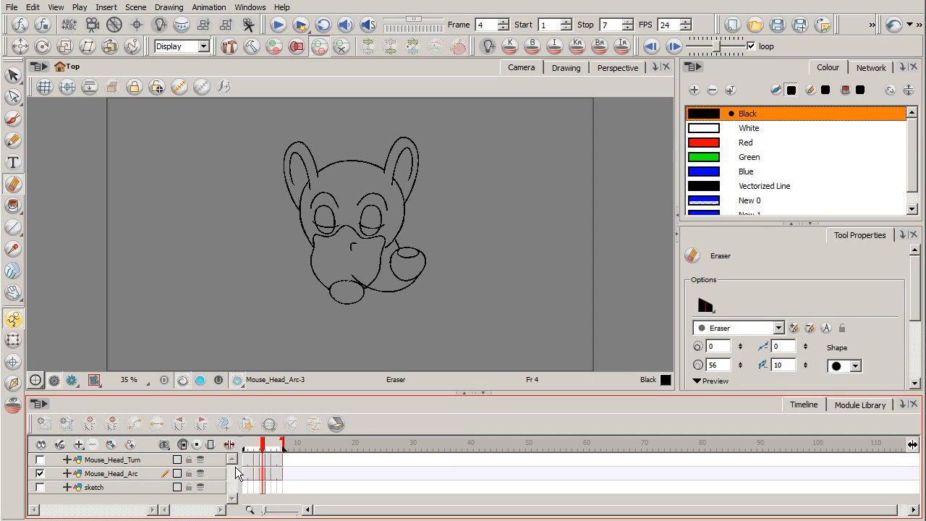
click(39, 487)
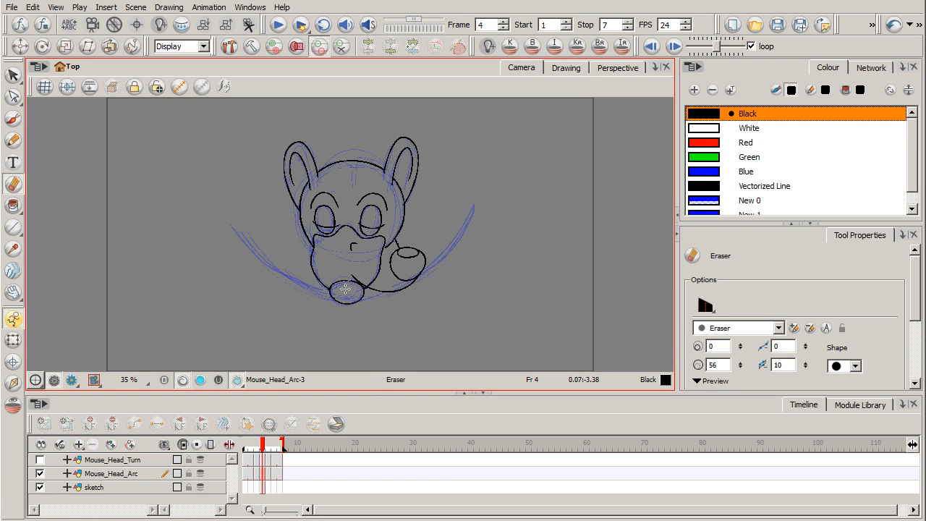
click(40, 487)
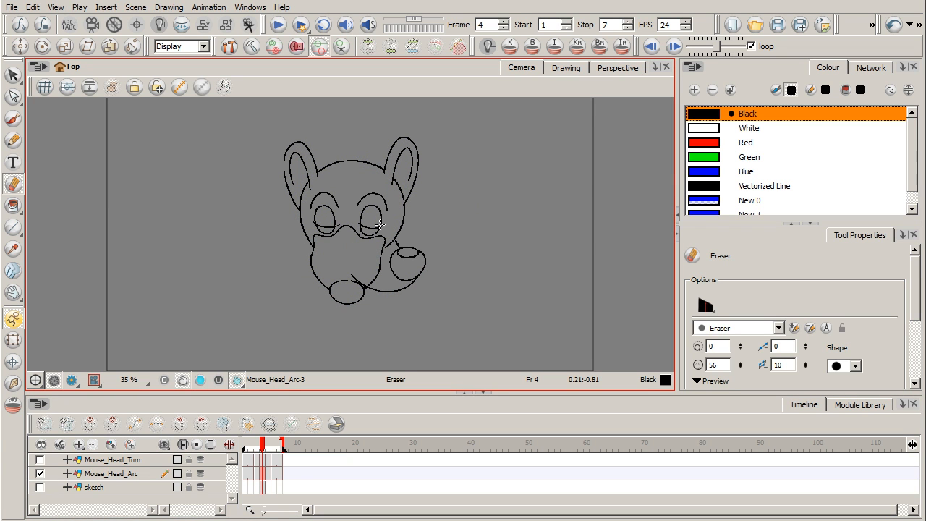
Duplicate the pasted nose and muzzle, flip the copy horizontally and place it on the opposite side of the face
click(13, 75)
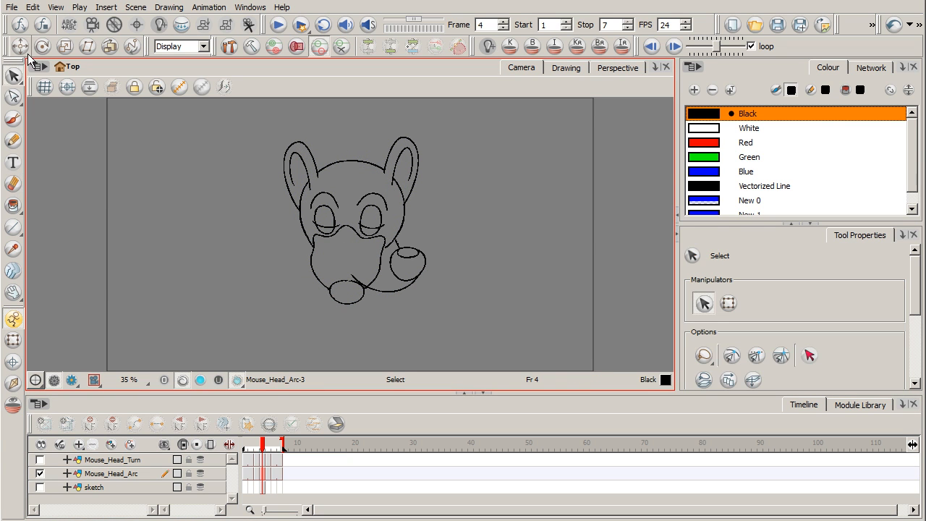
mouse_move(421, 237)
mouse_down()
mouse_move(403, 304)
mouse_move(427, 242)
mouse_up()
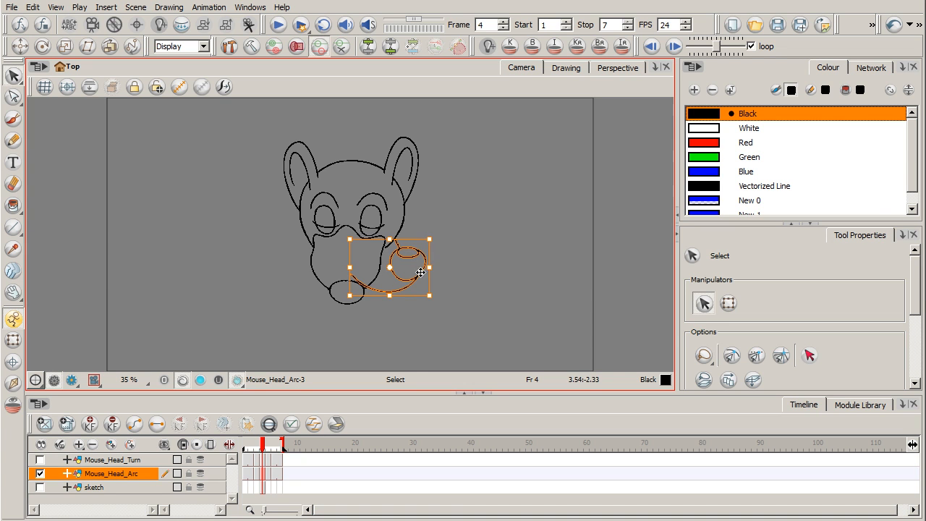
key(ctrl+v)
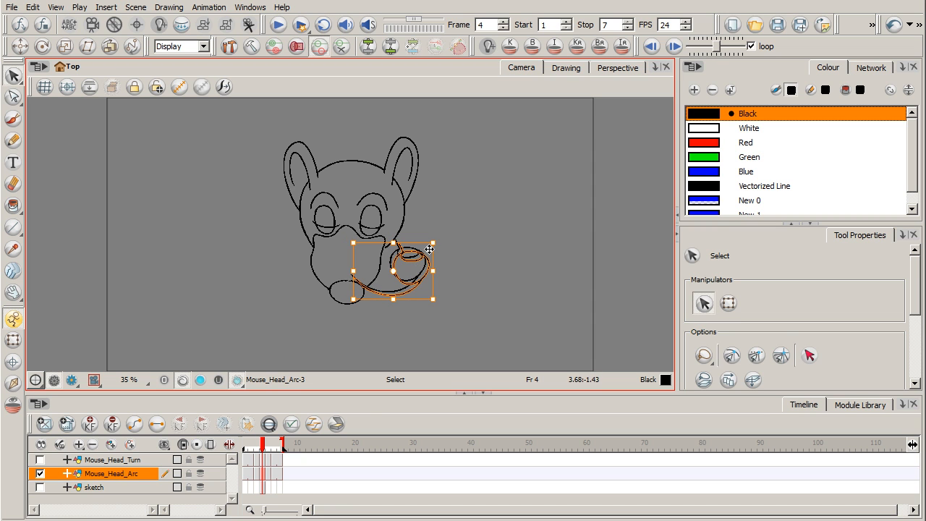
mouse_move(916, 305)
mouse_down()
mouse_move(912, 365)
mouse_move(909, 345)
mouse_up()
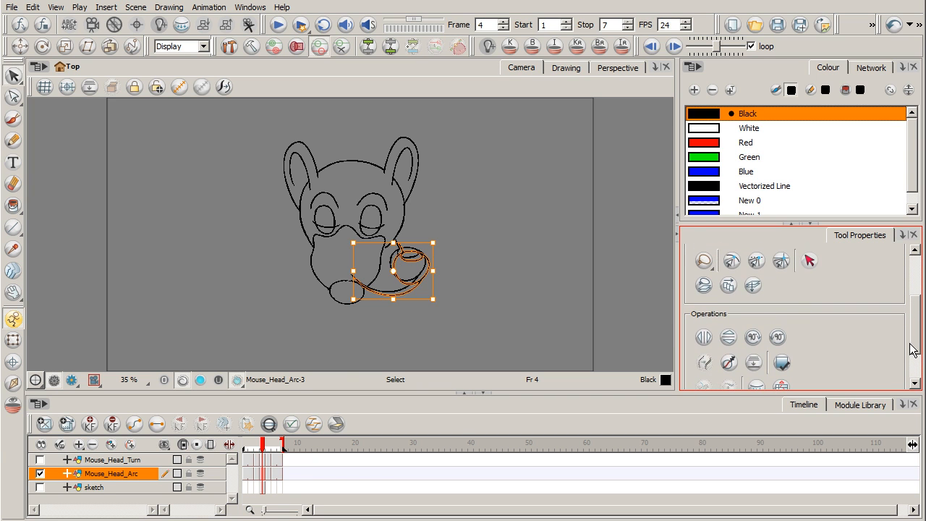
click(704, 338)
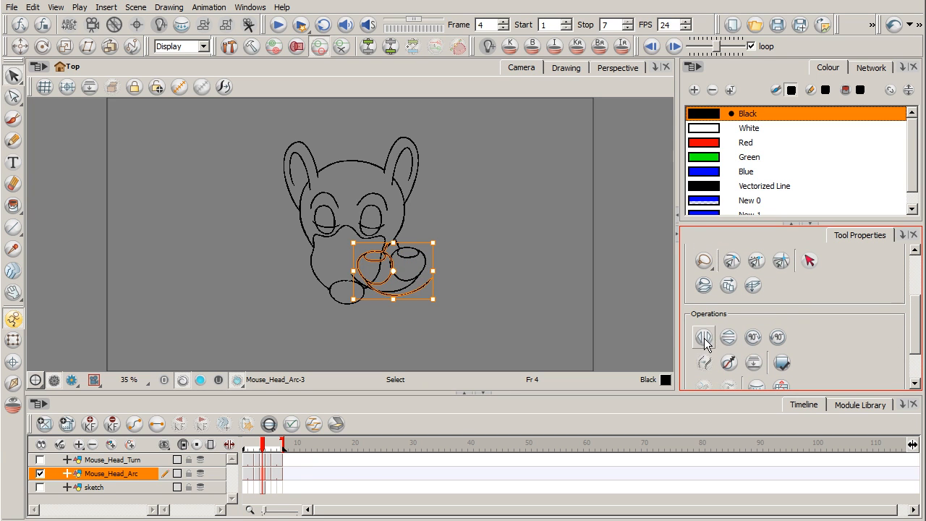
mouse_move(369, 284)
mouse_down()
mouse_move(295, 281)
mouse_move(296, 265)
mouse_up()
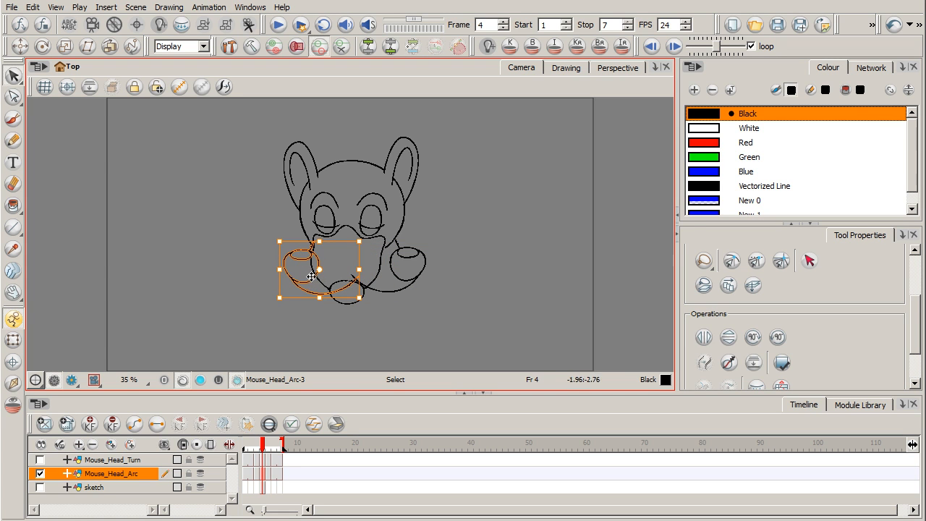
drag(304, 280, 301, 281)
click(376, 279)
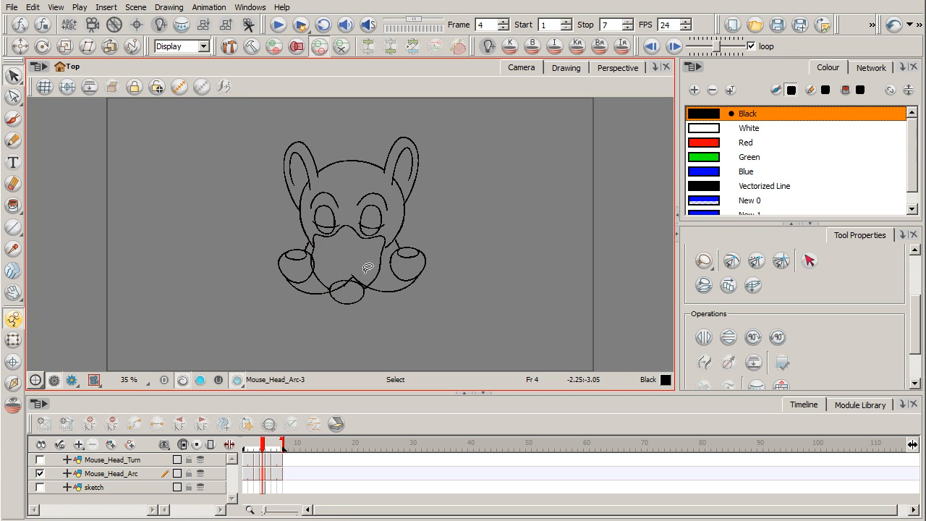
Trim the mirrored muzzle's smile line and shift that piece outward along the sketched arc, leaving the sketch layer hidden
key(alt+e)
click(40, 486)
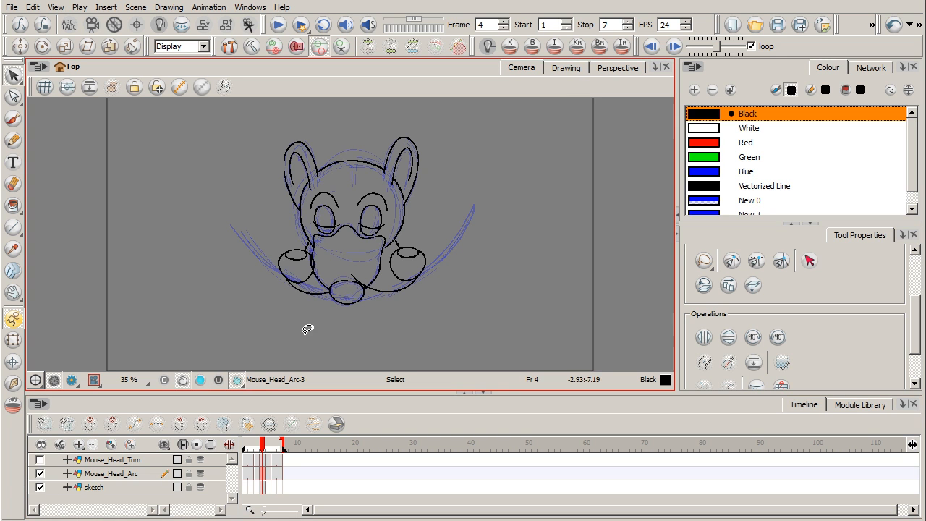
mouse_move(302, 293)
mouse_down()
mouse_move(296, 256)
mouse_move(315, 243)
mouse_up()
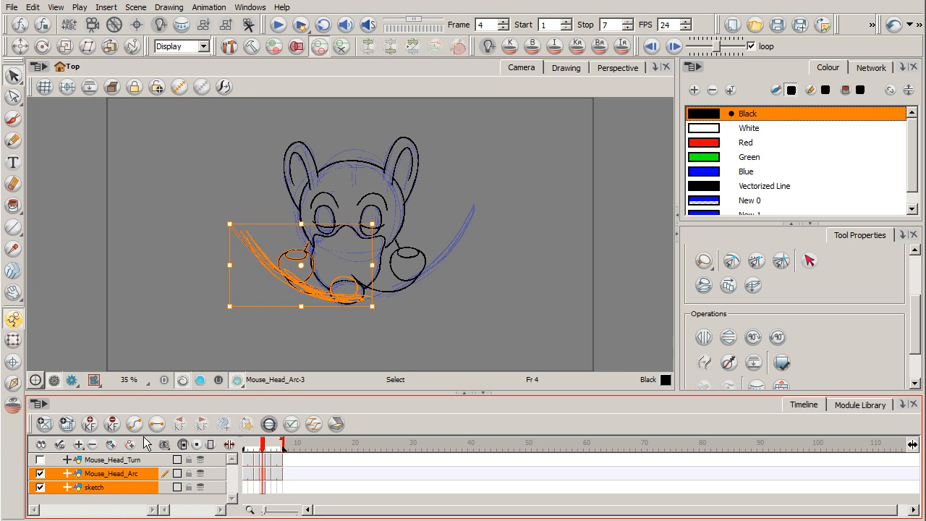
double_click(109, 487)
key(Return)
click(122, 472)
click(39, 486)
click(308, 288)
drag(299, 282, 286, 280)
click(40, 487)
click(39, 487)
click(40, 486)
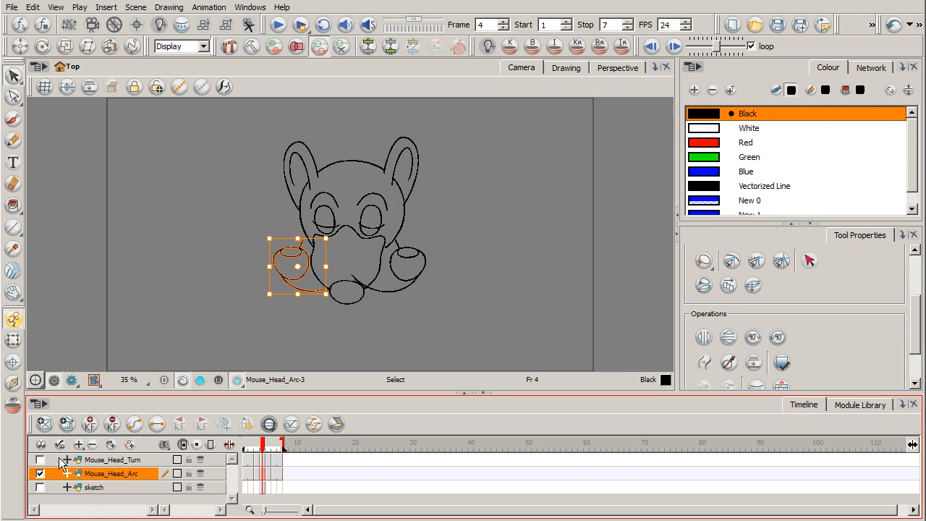
Play back the edited Mouse_Head_Arc animation repeatedly from frame 1 to check the motion
click(376, 316)
click(246, 444)
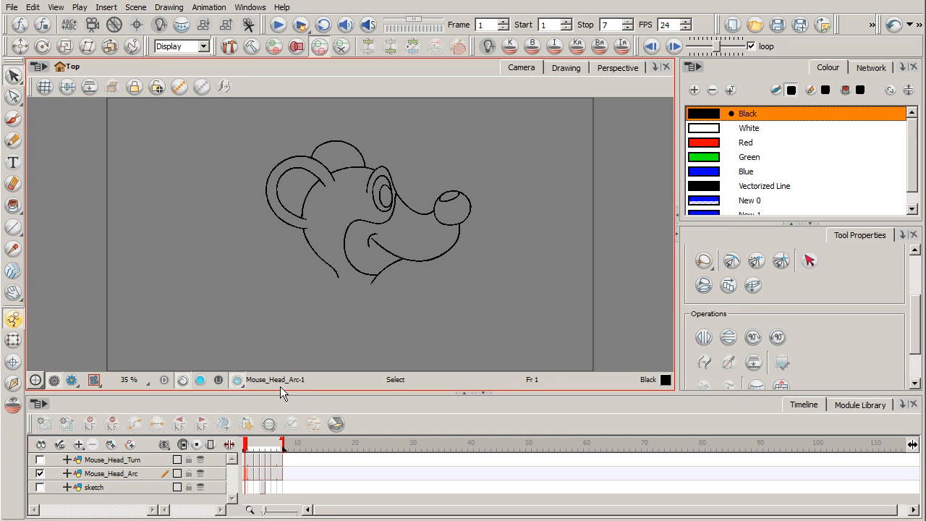
click(278, 25)
click(279, 25)
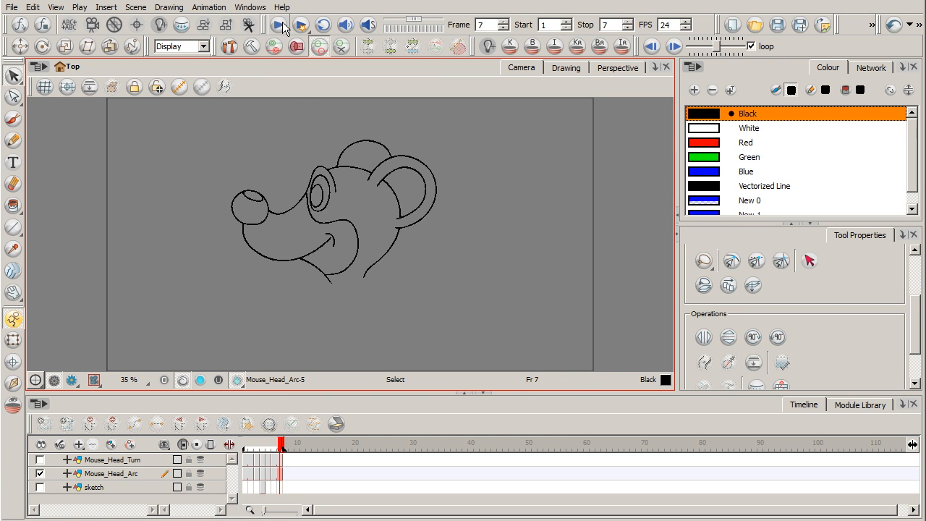
click(279, 26)
click(281, 22)
click(280, 21)
click(281, 22)
click(281, 25)
Compare the playback of Mouse_Head_Turn and Mouse_Head_Arc by showing each layer alone, ending on Mouse_Head_Arc
click(40, 473)
click(40, 459)
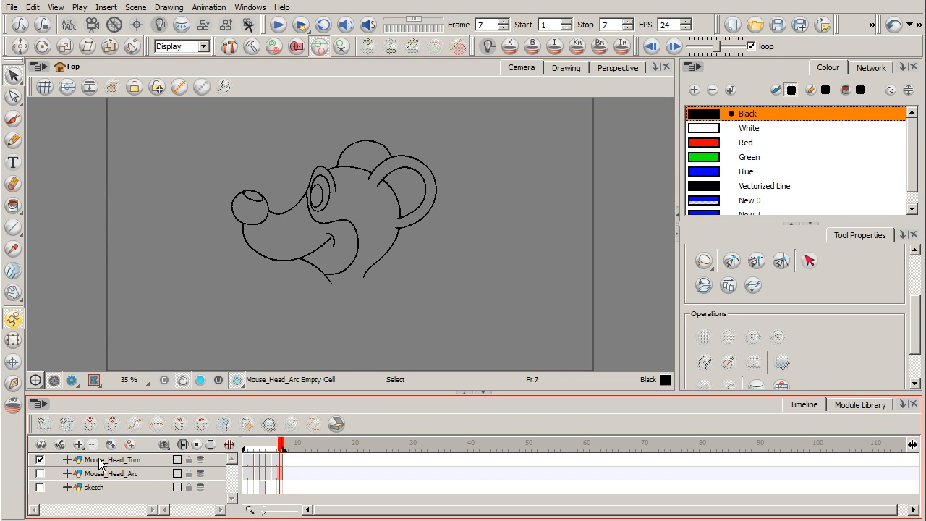
click(281, 26)
click(282, 27)
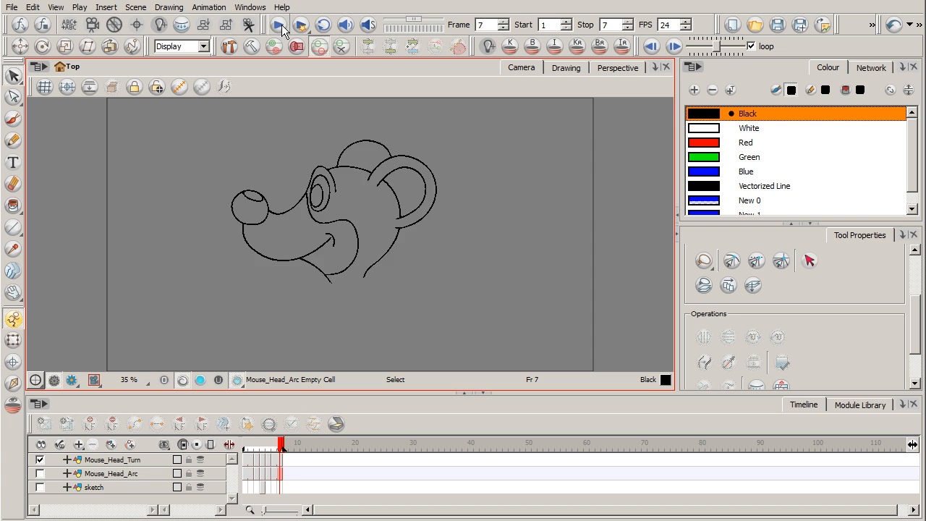
click(281, 28)
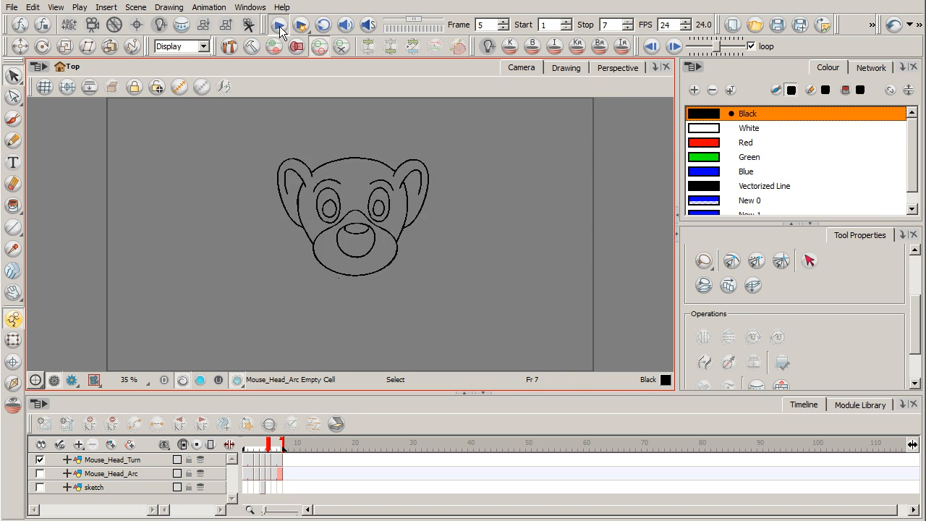
click(41, 474)
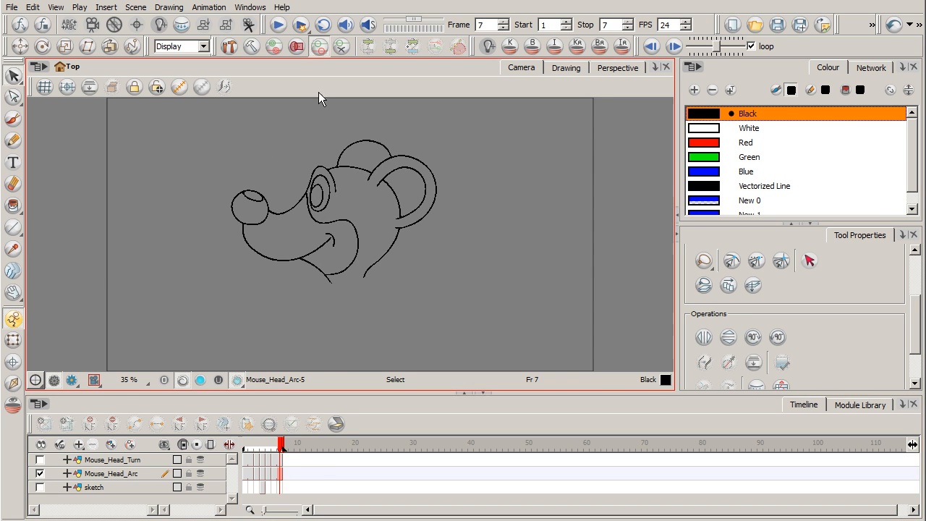
click(279, 26)
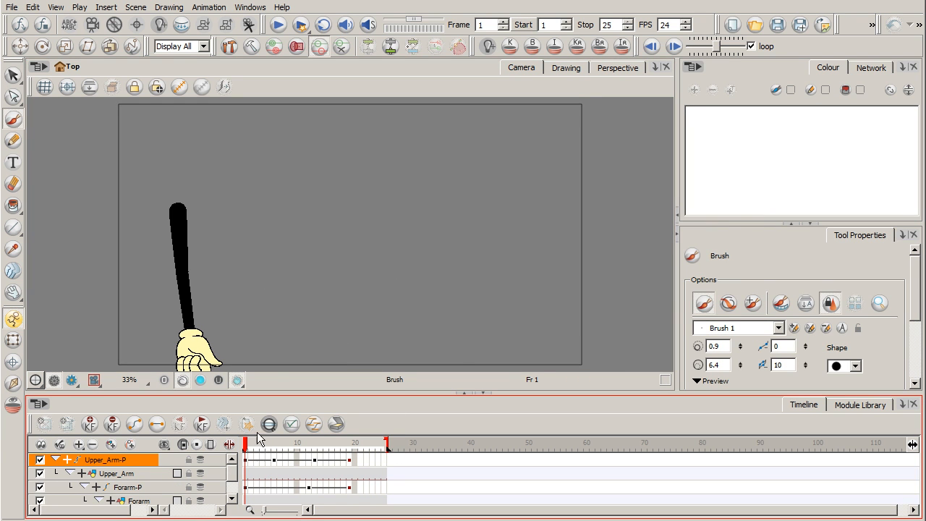
Play back the 25-frame arm animation several times to examine how the pointing hand swings
click(279, 25)
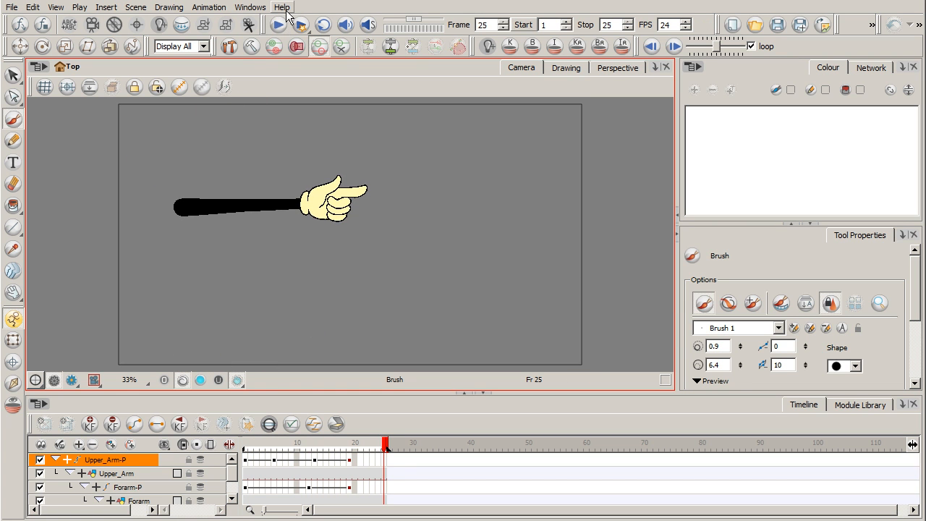
click(280, 26)
click(280, 27)
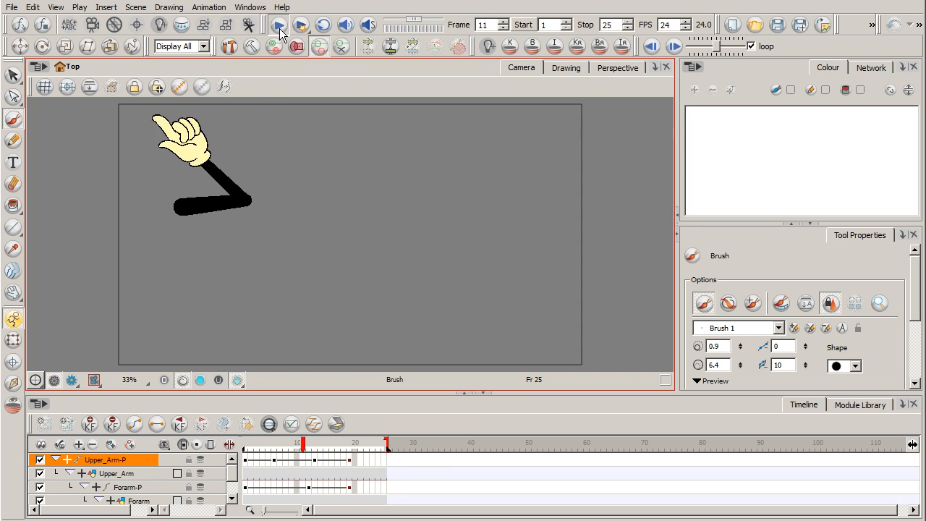
click(279, 26)
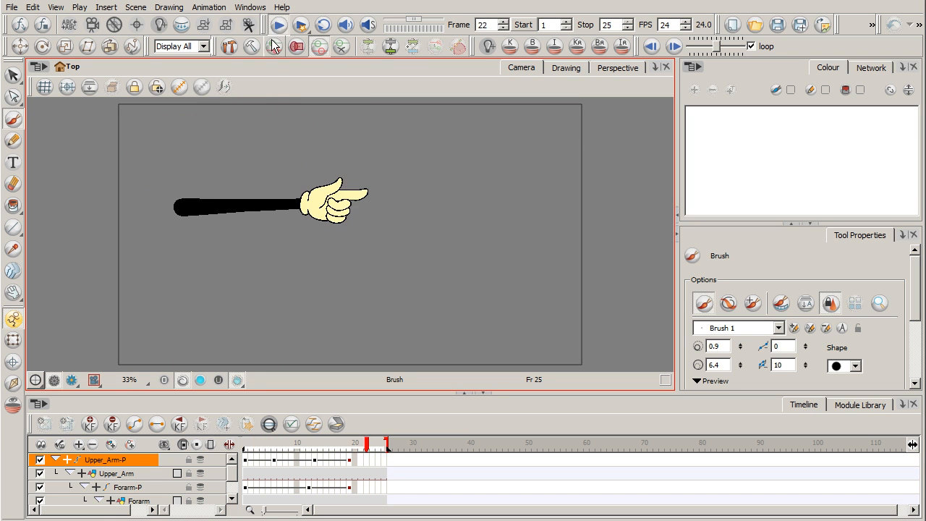
click(280, 27)
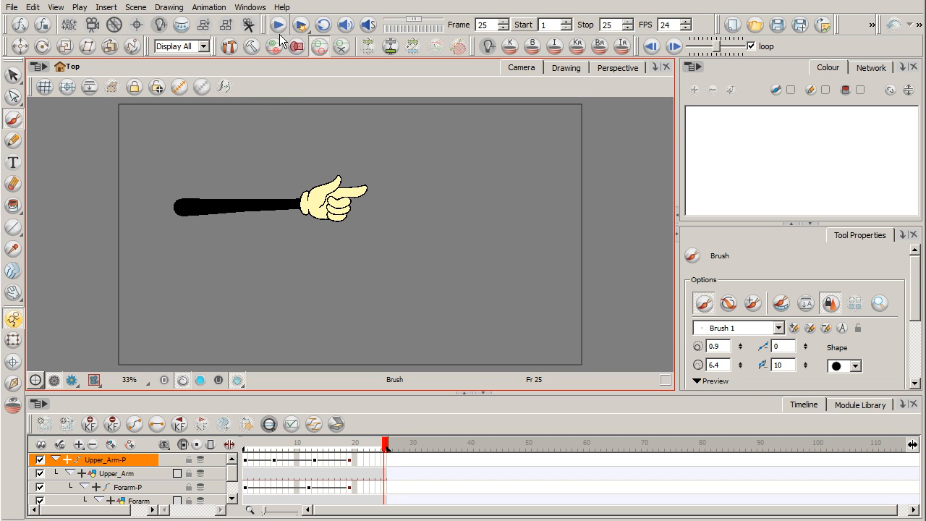
Turn on onion skin for Upper_Arm-P and return to frame 1 to display the arm's following poses
click(200, 460)
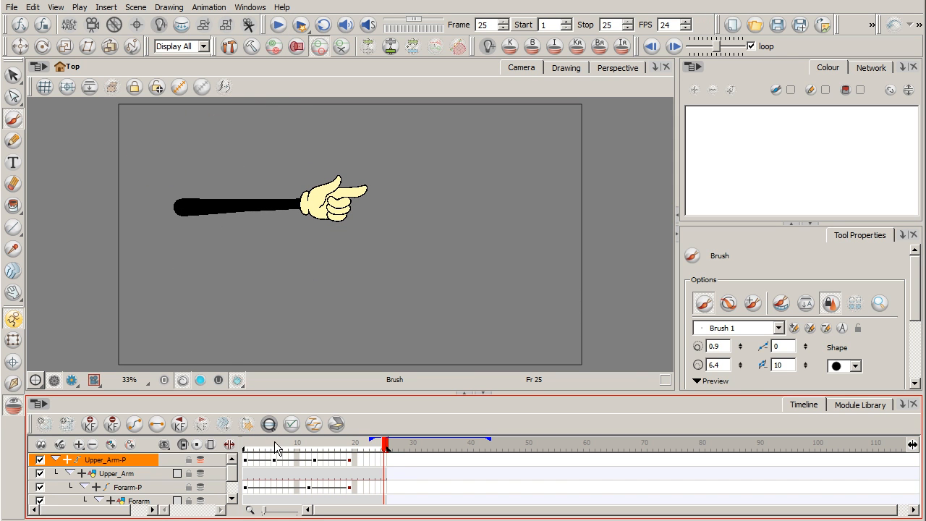
drag(383, 450, 268, 446)
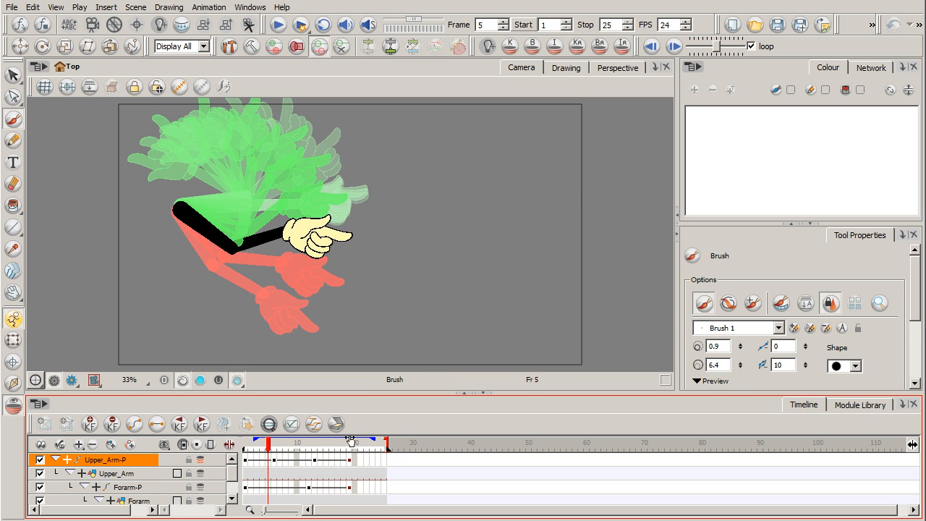
drag(270, 449, 249, 446)
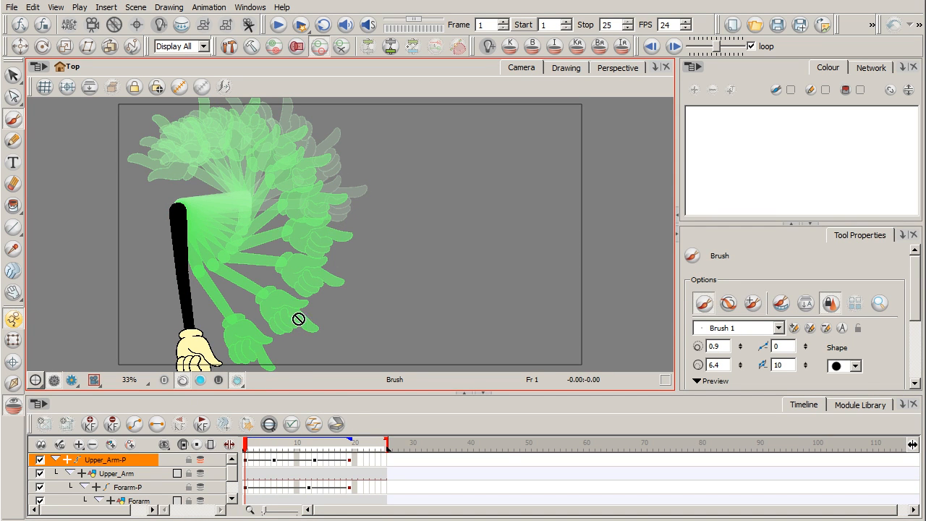
click(251, 449)
mouse_move(251, 448)
mouse_down()
mouse_move(331, 452)
mouse_move(245, 451)
mouse_up()
mouse_move(251, 448)
mouse_down()
mouse_move(356, 459)
mouse_move(267, 448)
mouse_move(247, 452)
mouse_move(310, 453)
mouse_move(244, 456)
mouse_up()
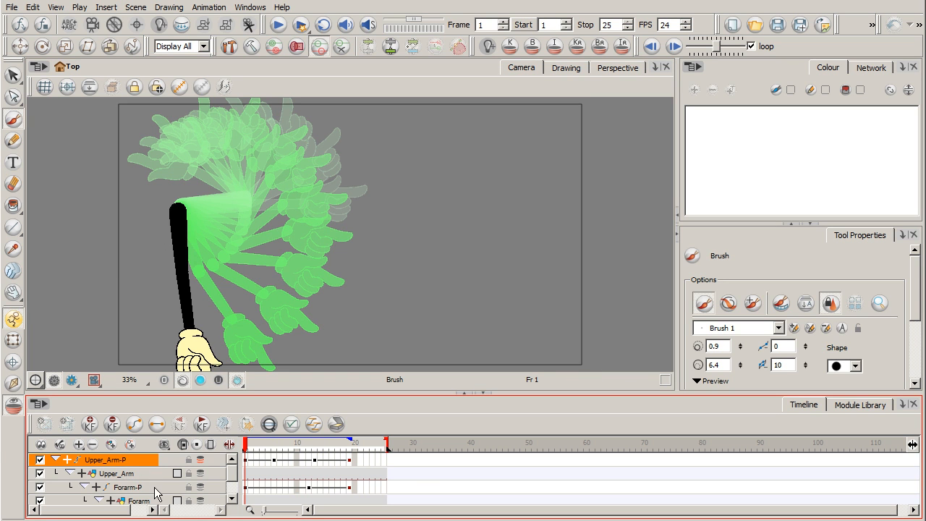
mouse_move(248, 452)
mouse_down()
mouse_move(359, 452)
mouse_move(246, 448)
mouse_up()
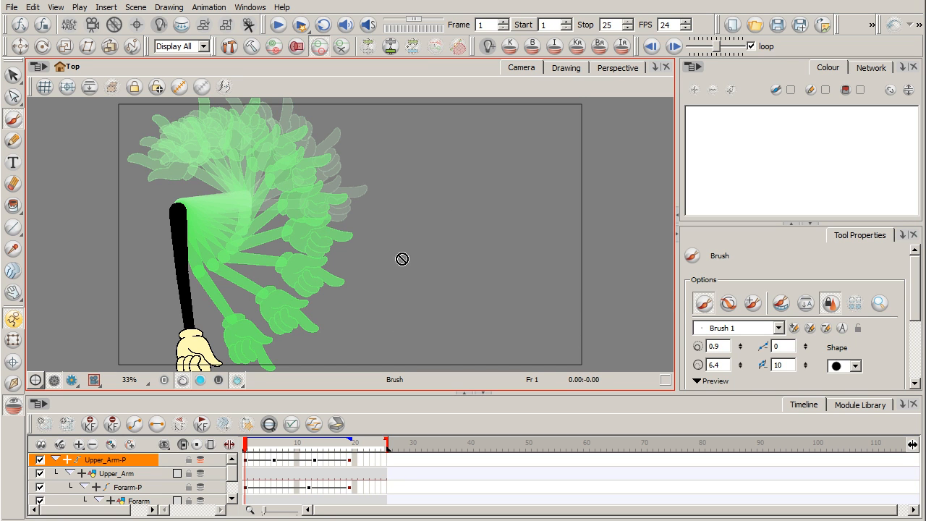
mouse_move(247, 458)
mouse_down()
mouse_move(366, 457)
mouse_move(245, 457)
mouse_up()
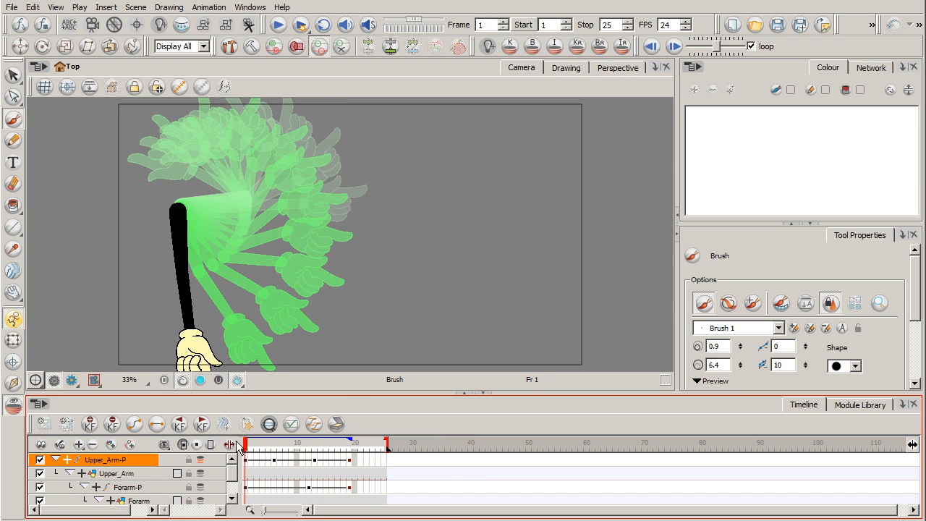